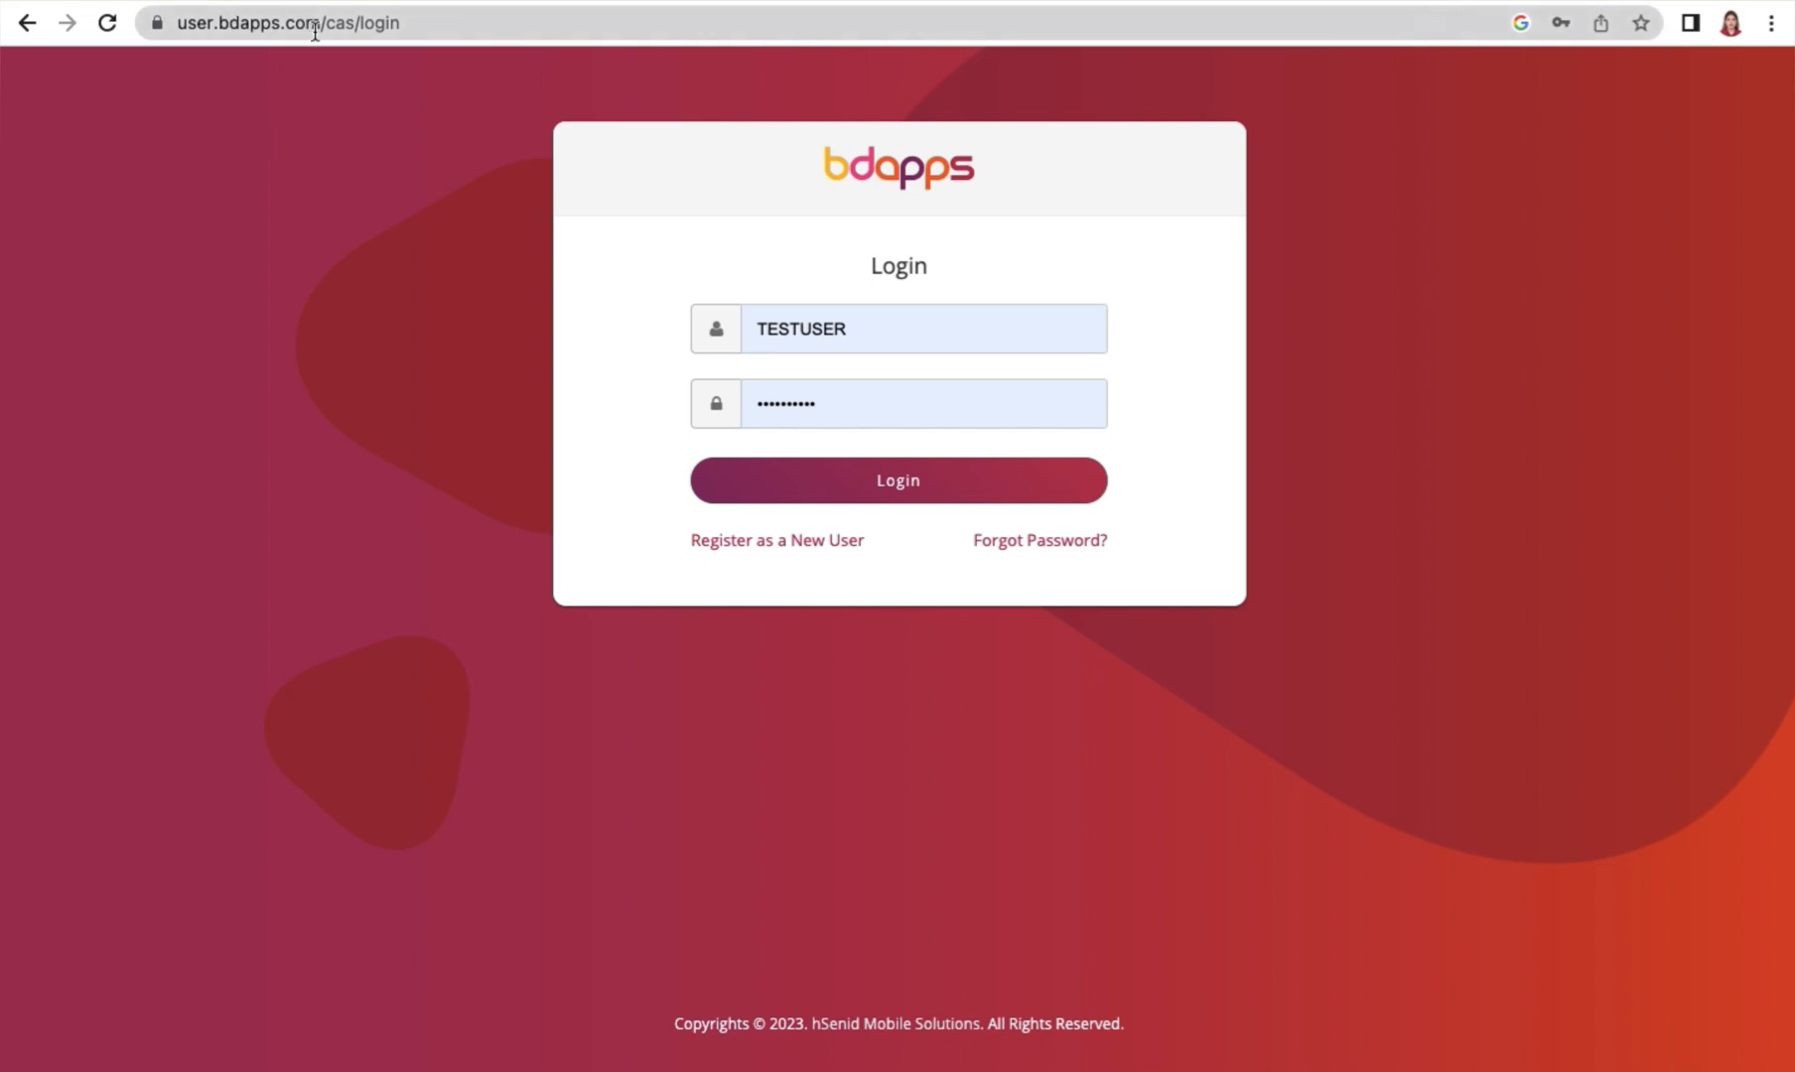
# Log in with the prefilled username and password and open the account's profile settings
pyautogui.moveTo(25, 1070)
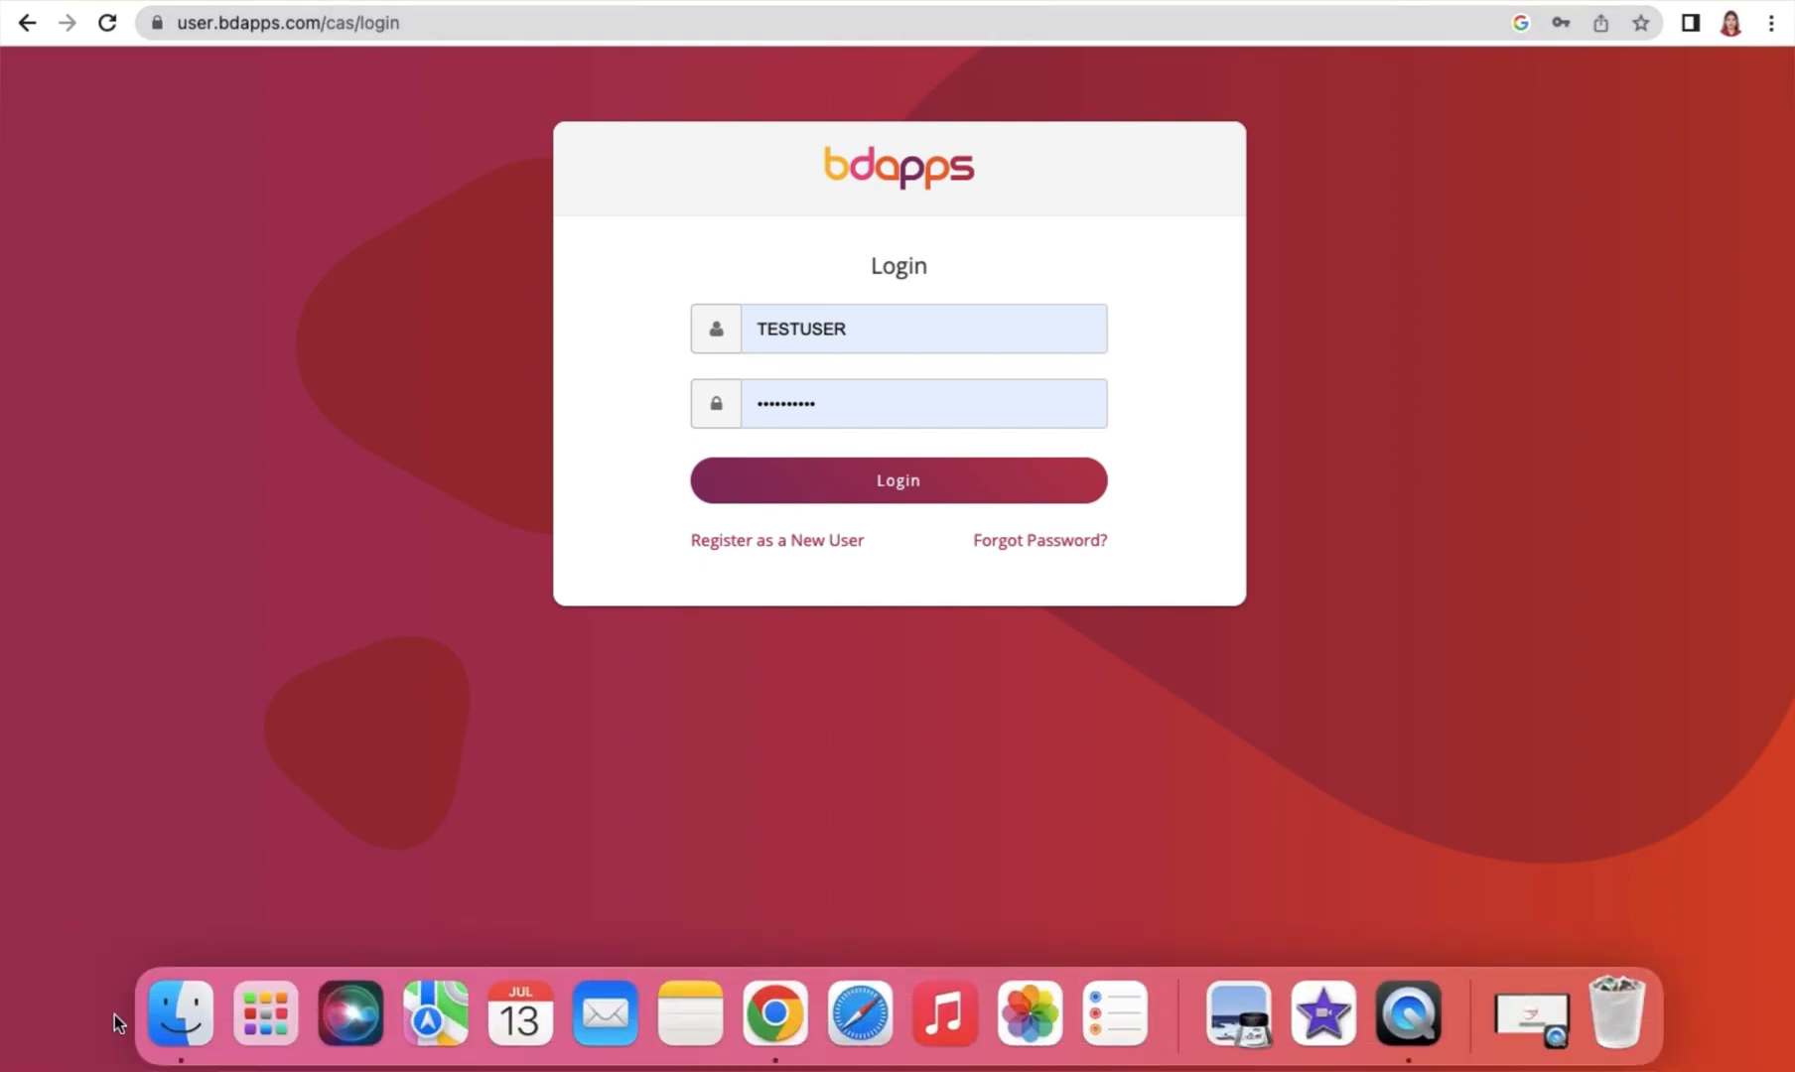
pyautogui.click(971, 481)
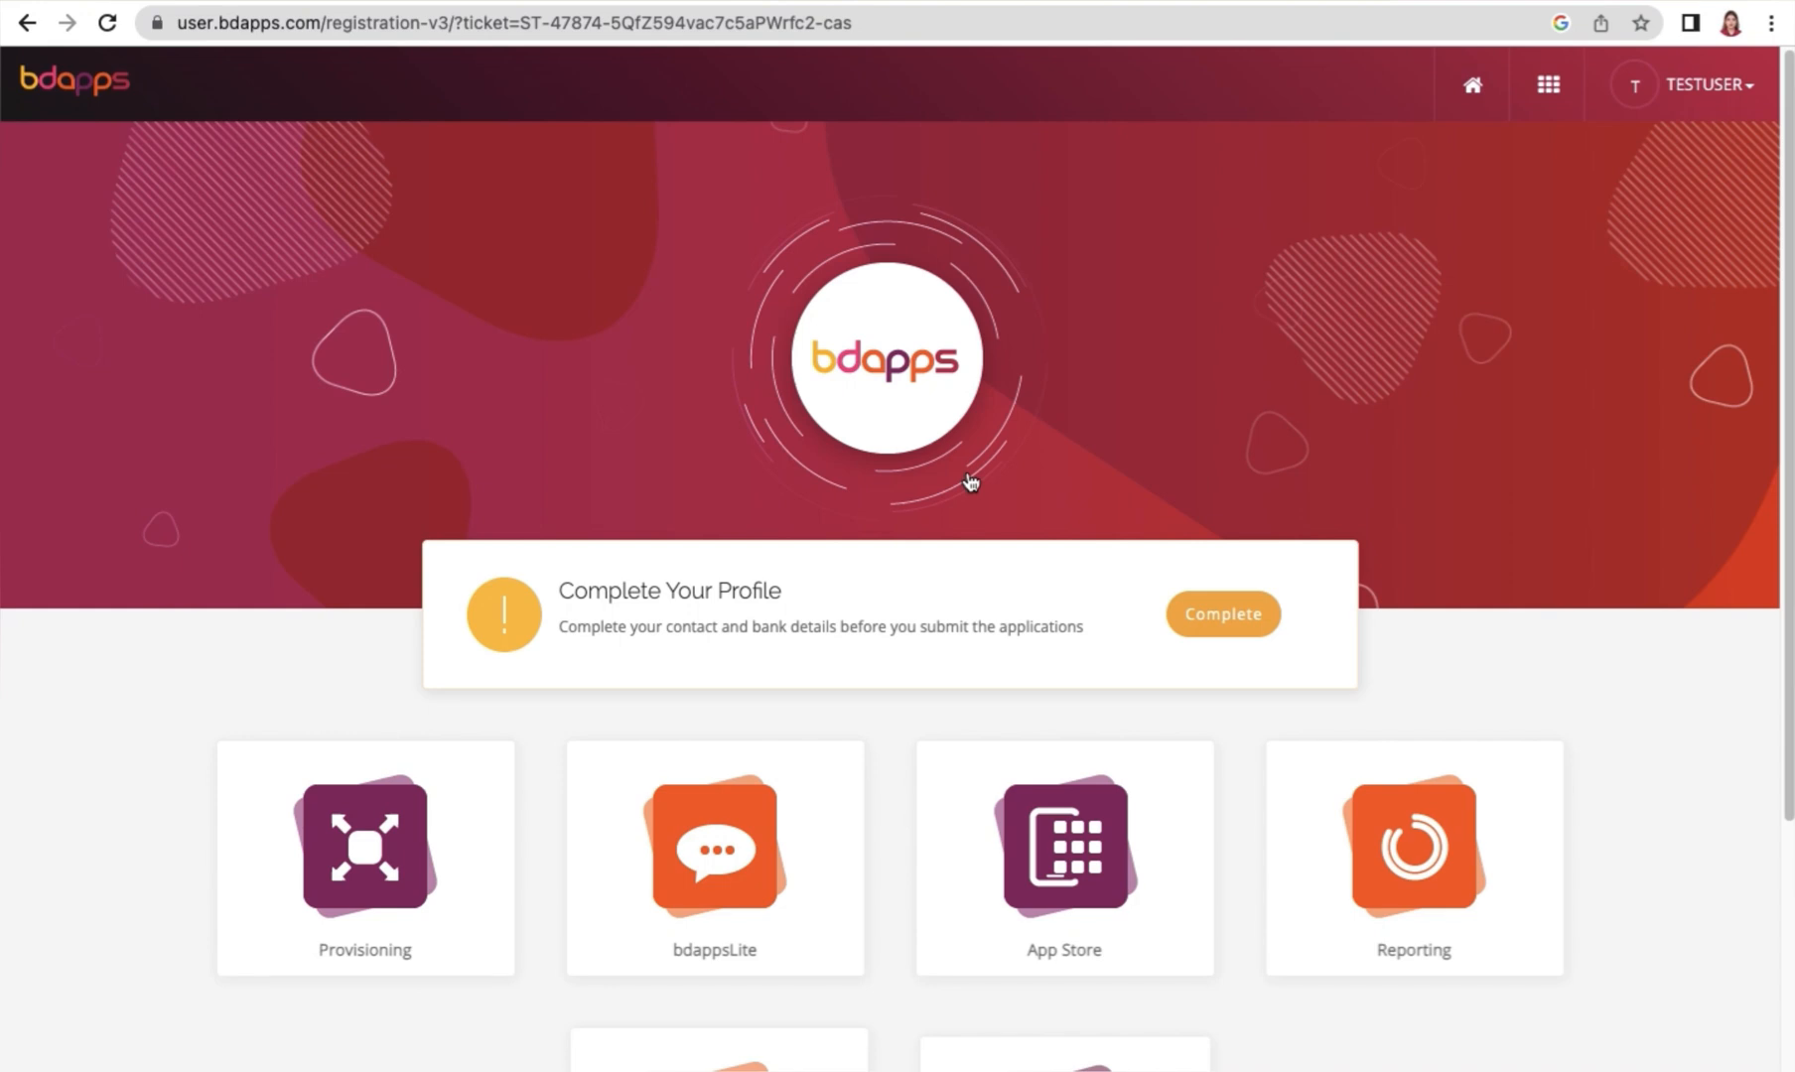
pyautogui.click(1735, 85)
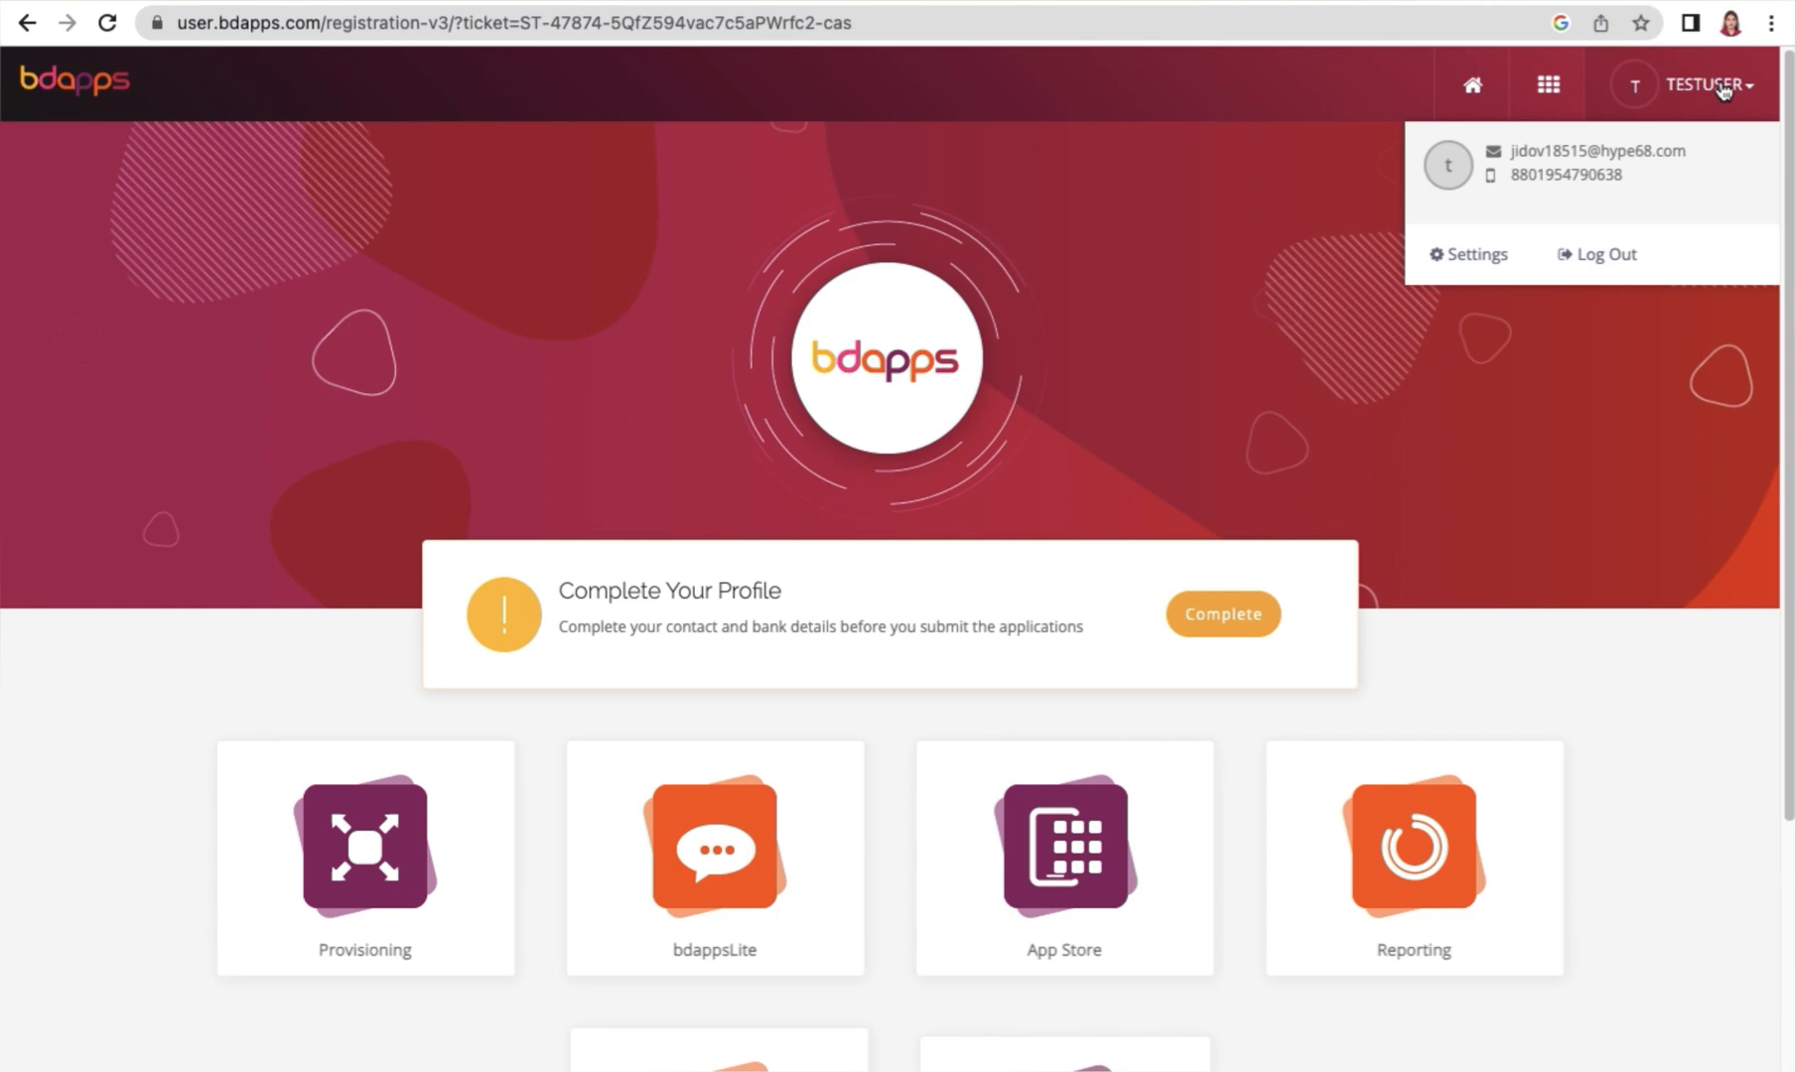
pyautogui.click(1487, 260)
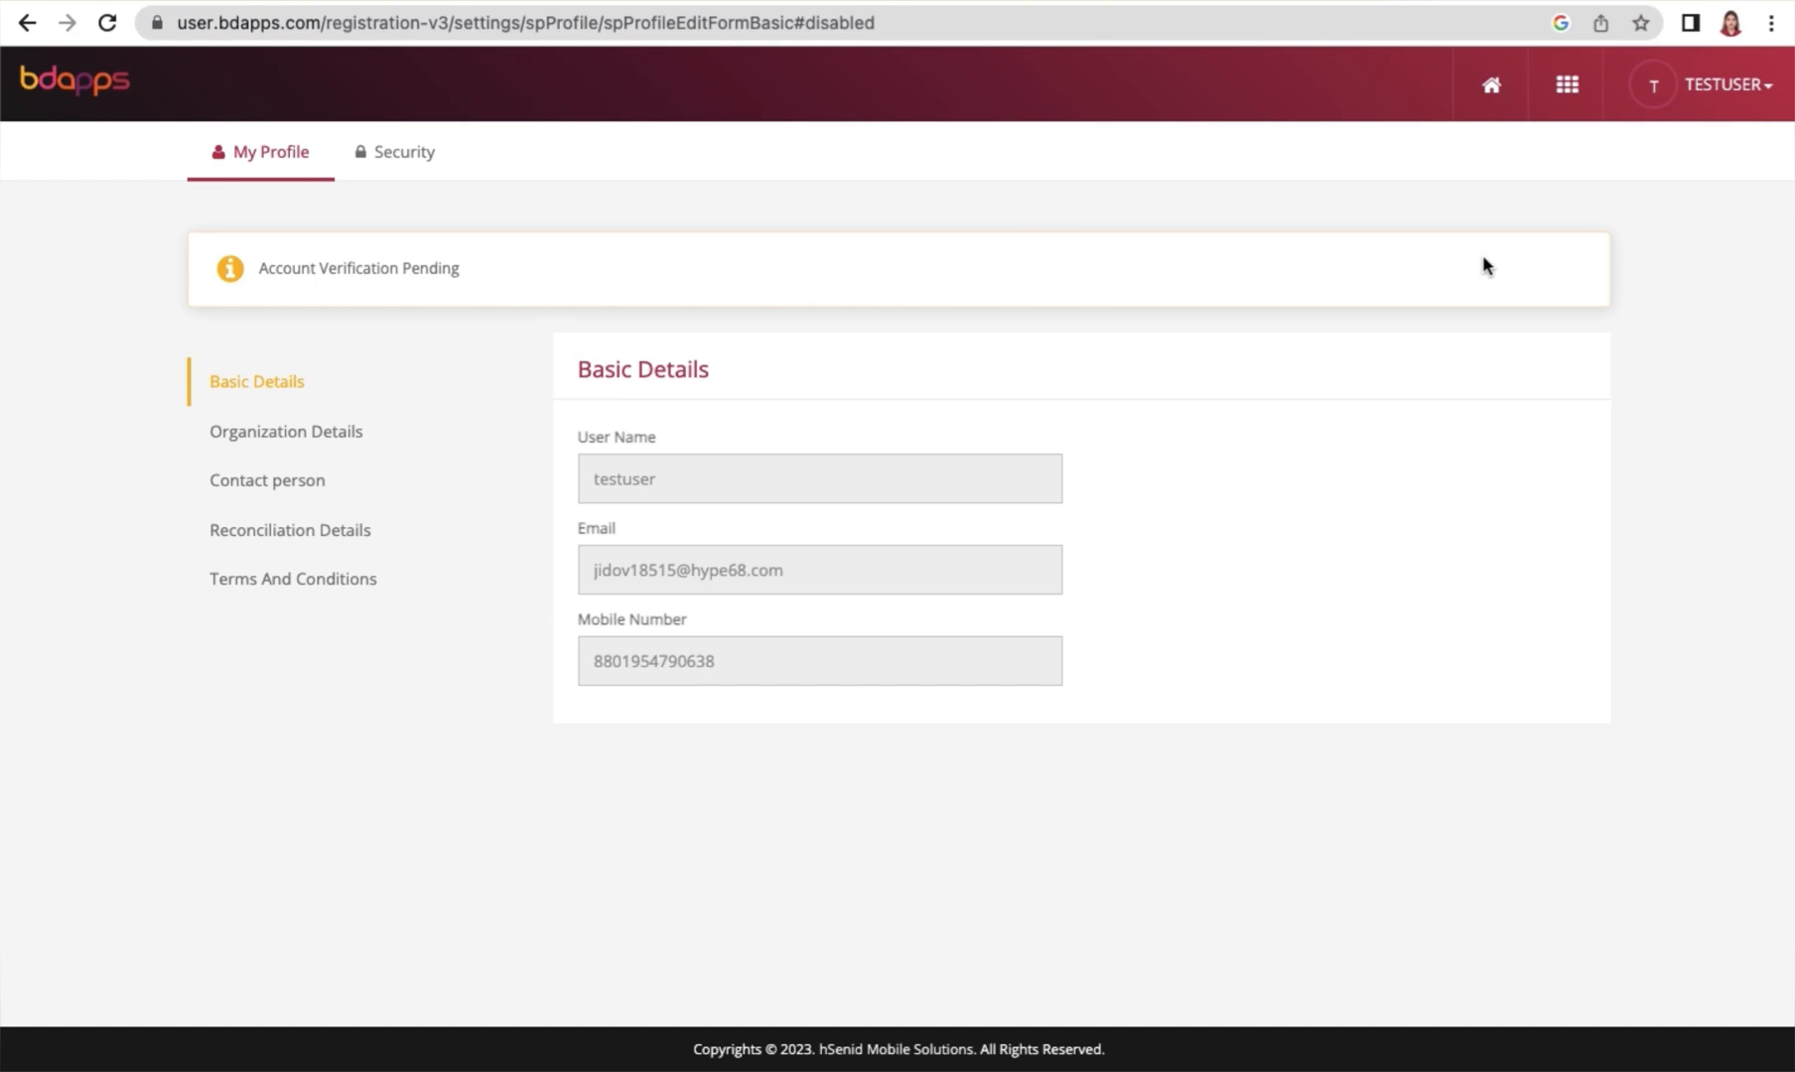
# Open the profile's reconciliation details for editing and enter Test as the beneficiary's name
pyautogui.click(310, 529)
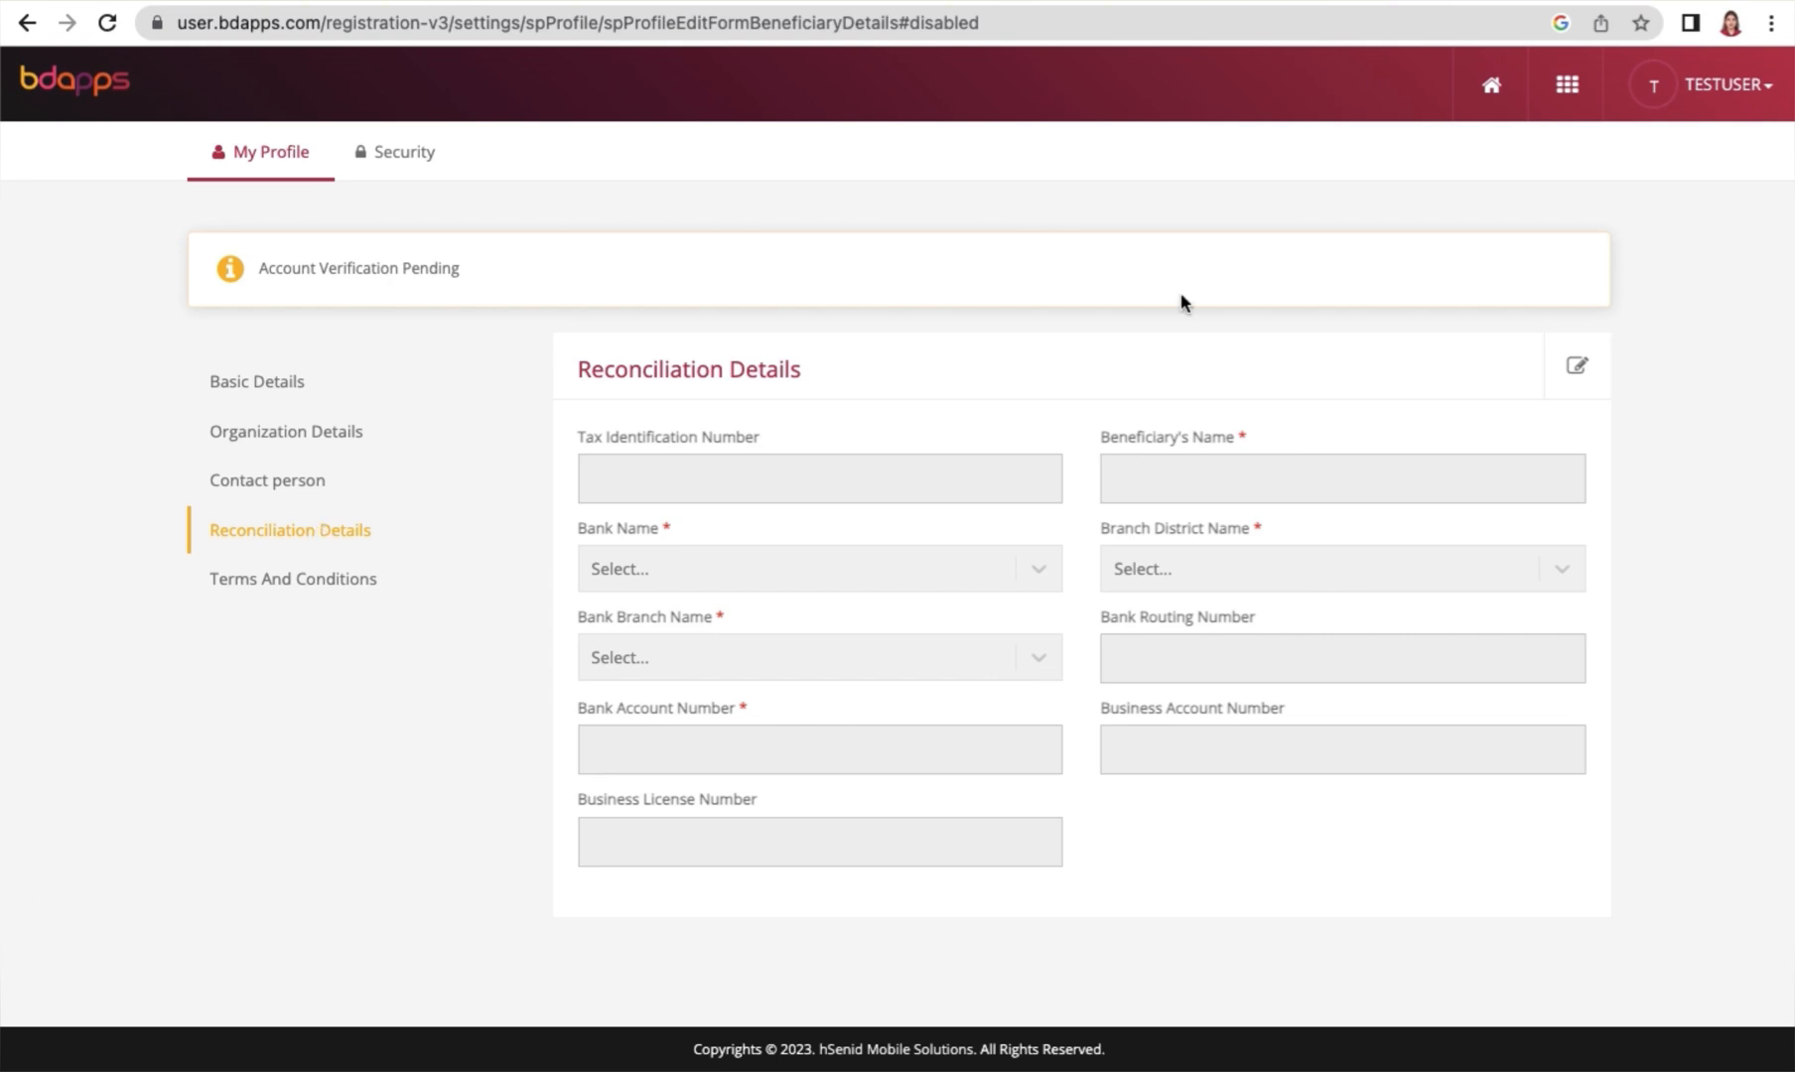
pyautogui.click(1578, 373)
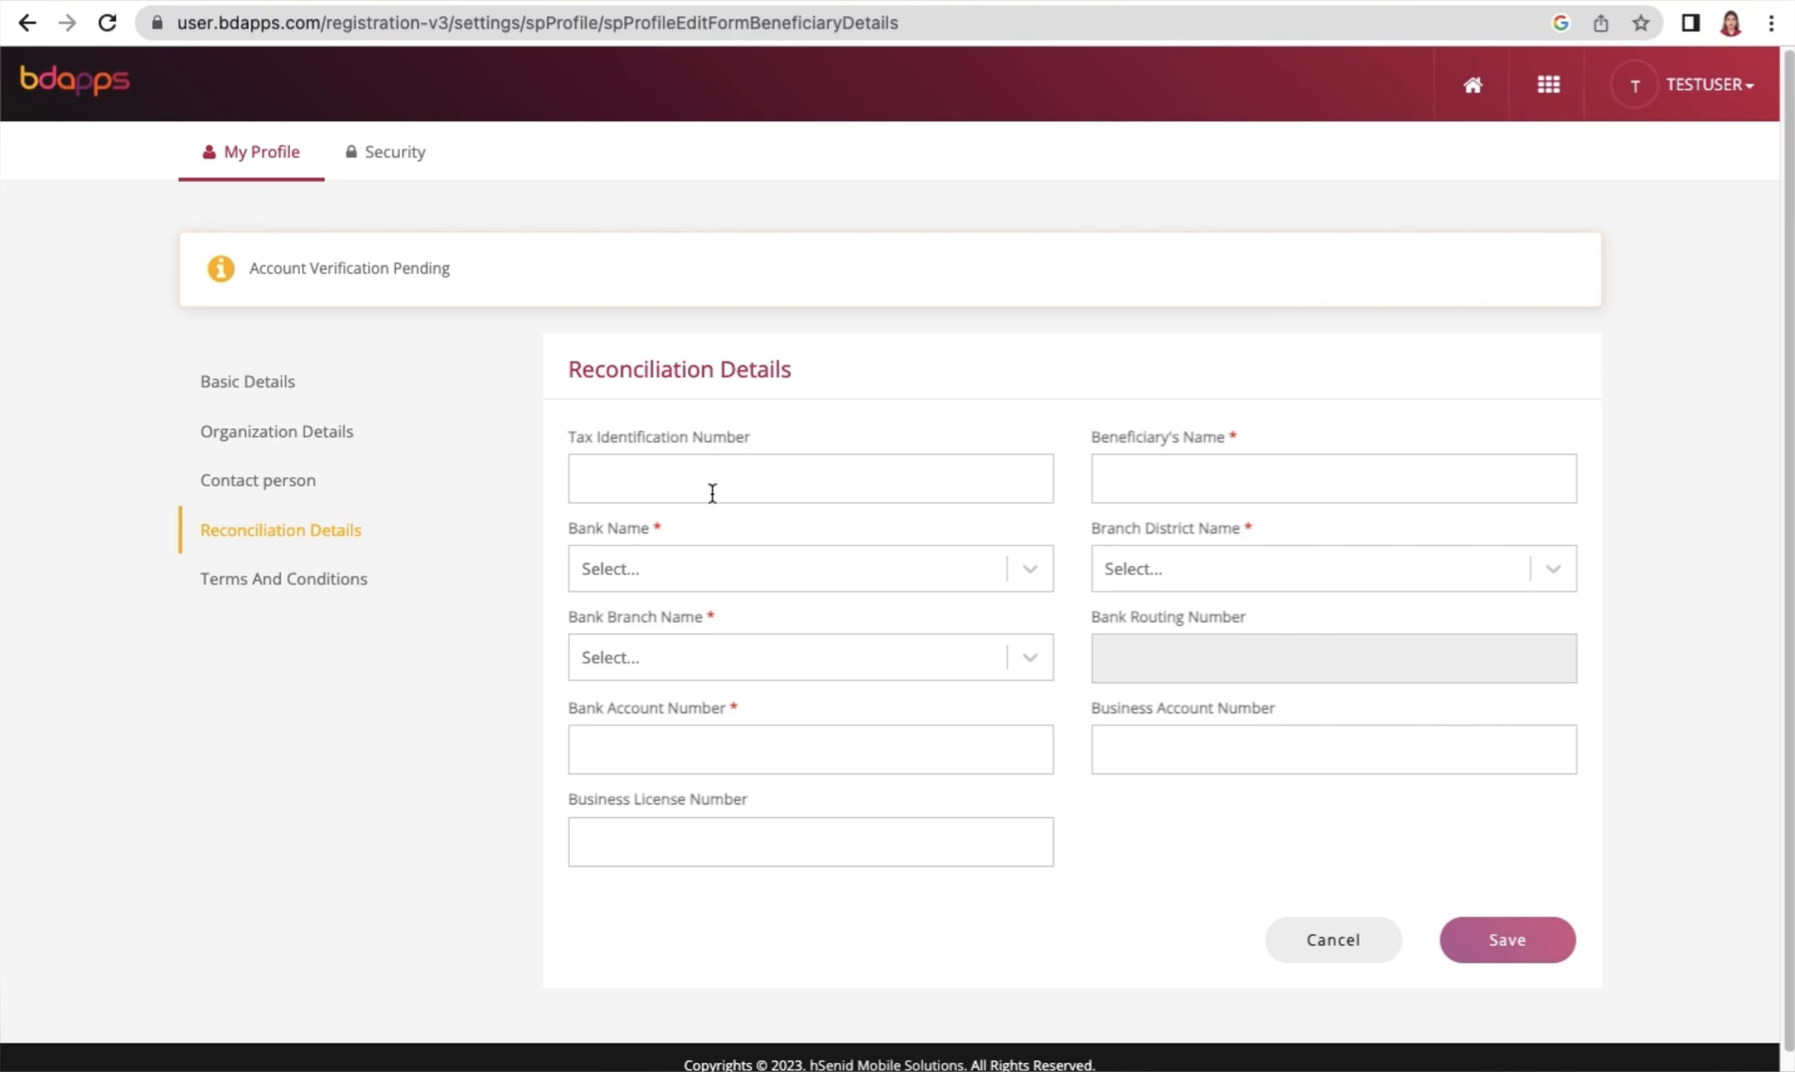
pyautogui.click(1185, 488)
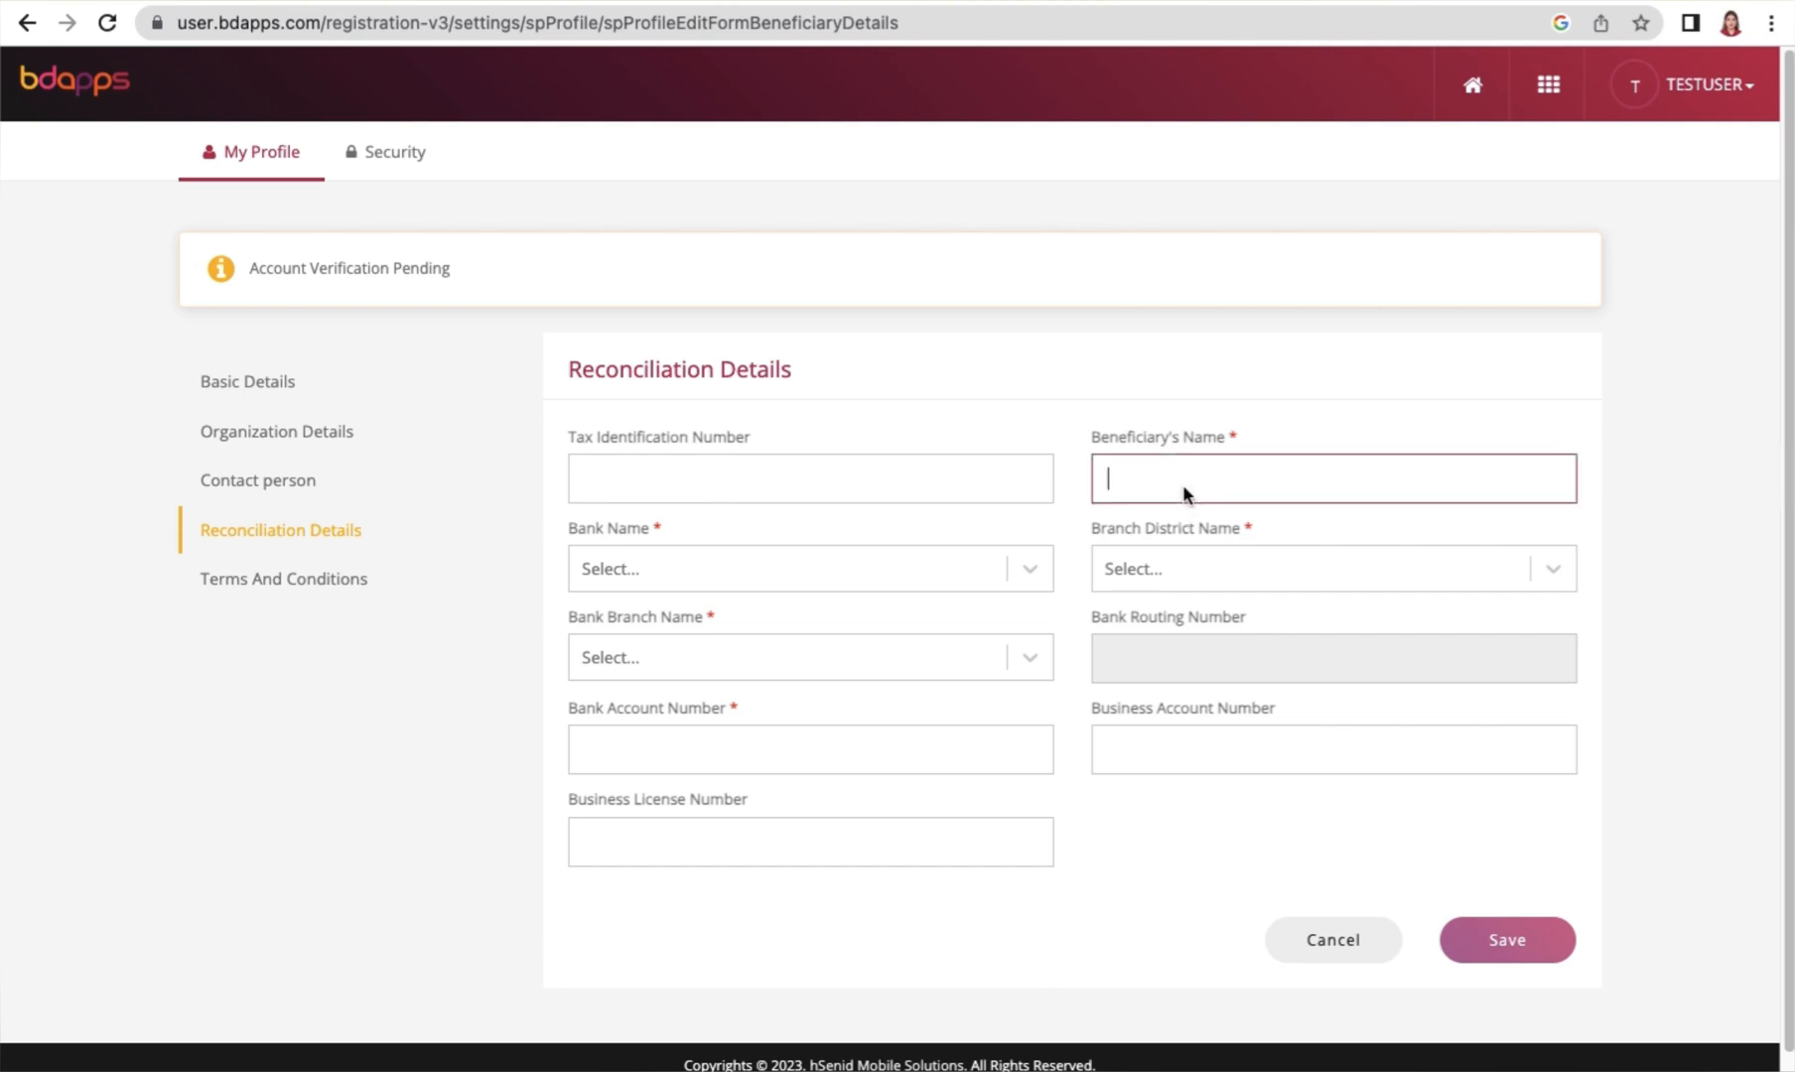
pyautogui.write('Tesat')
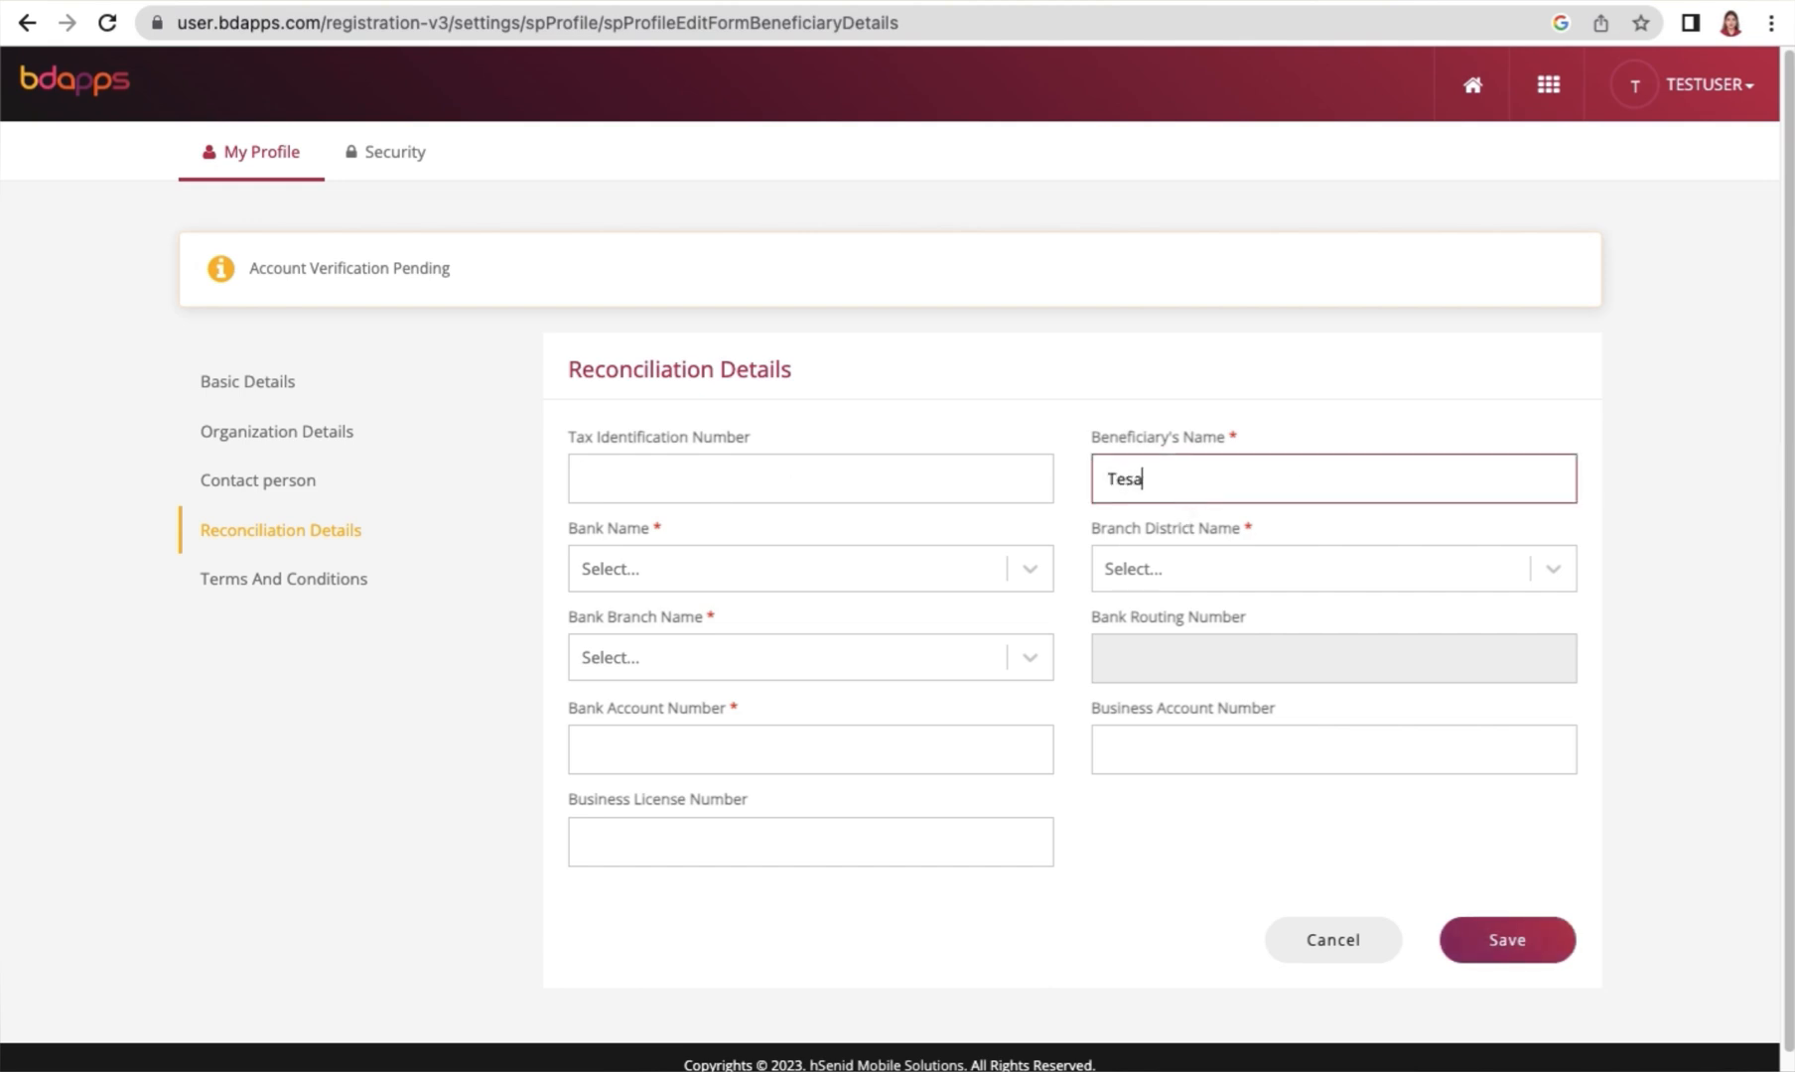
pyautogui.press('BackSpace')
pyautogui.press('BackSpace')
pyautogui.press('BackSpace')
pyautogui.write('st')
pyautogui.click(1202, 573)
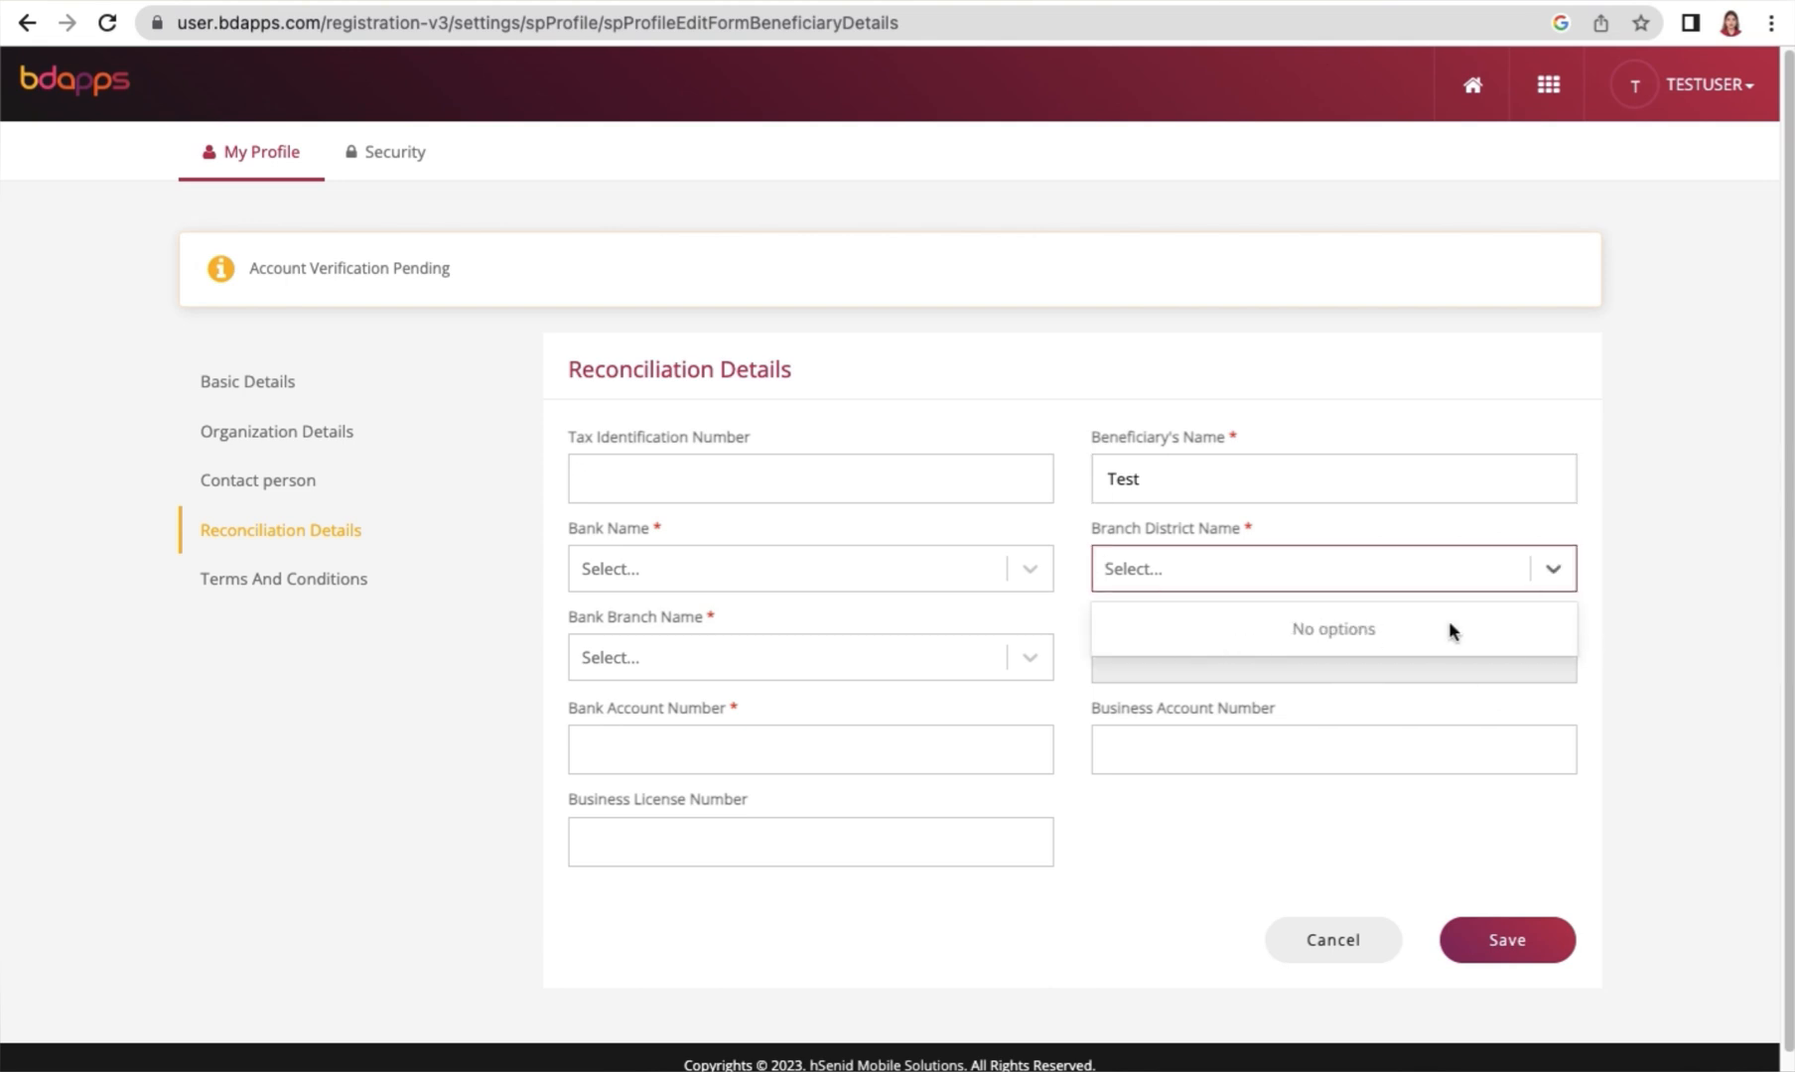
pyautogui.click(1191, 480)
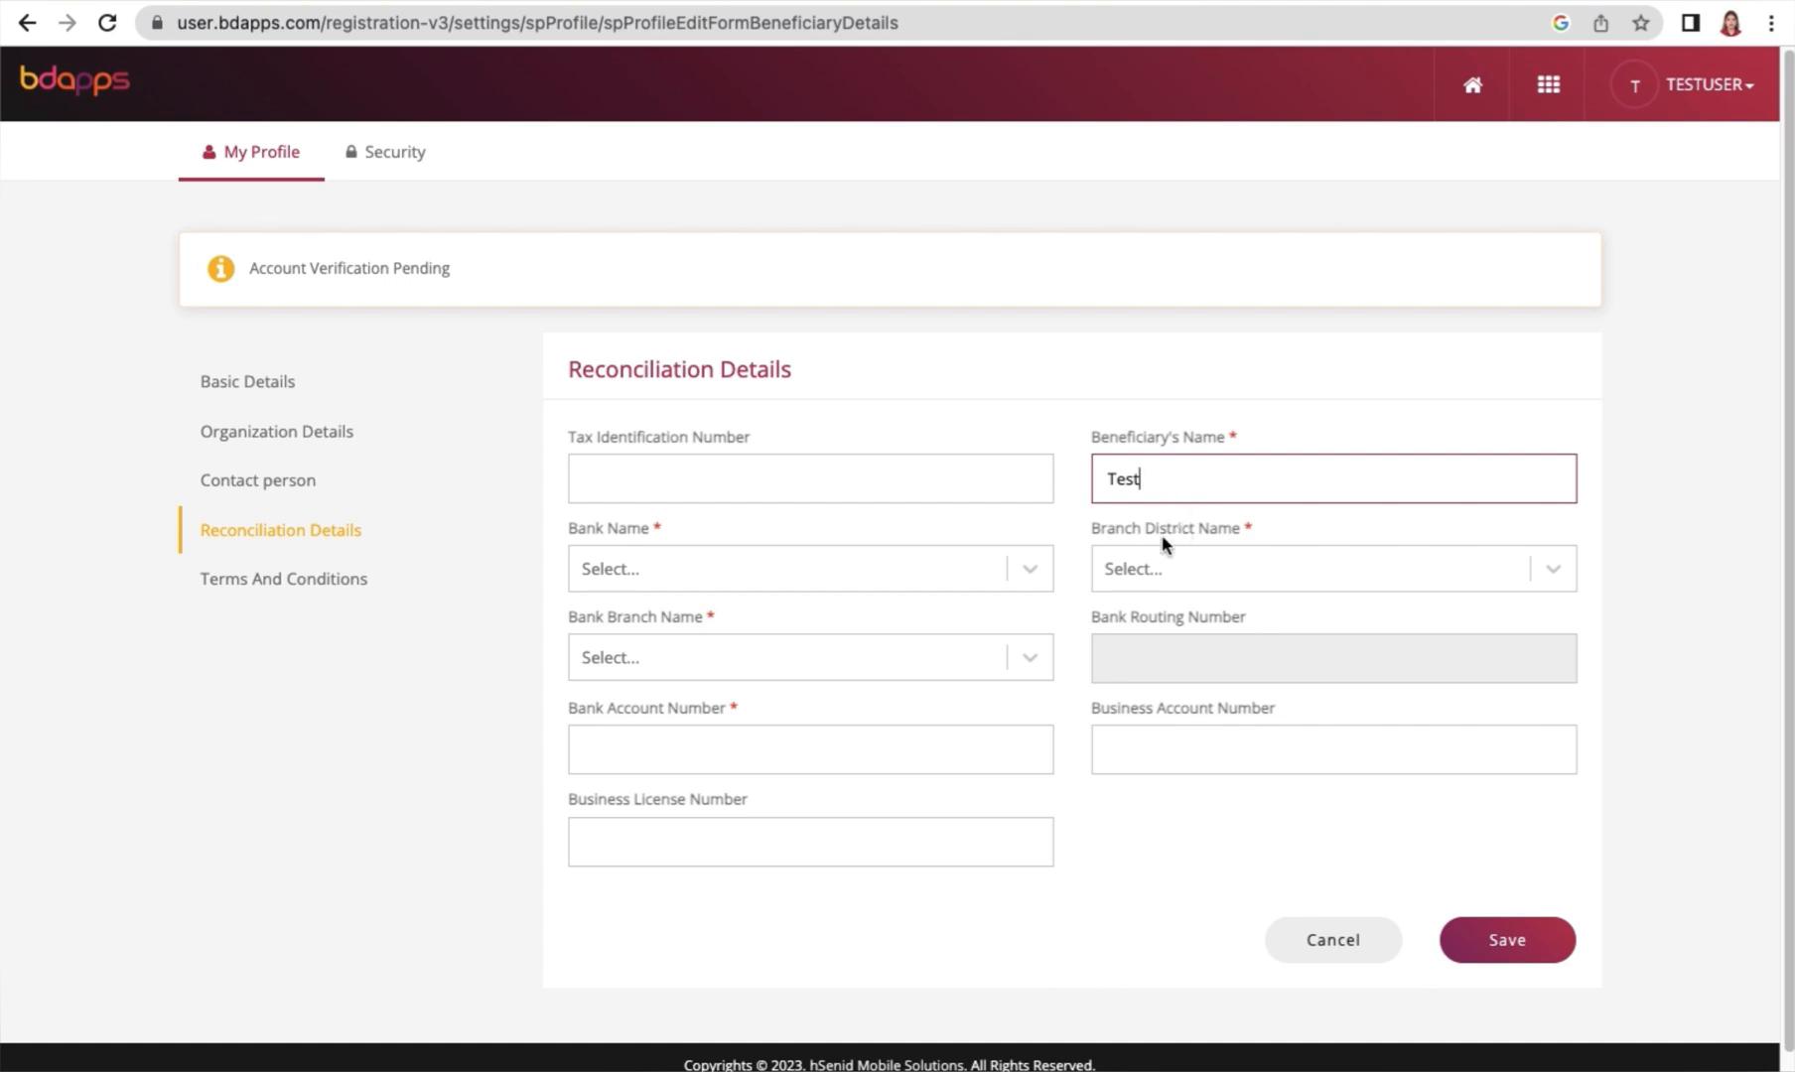
# Set the bank name in the reconciliation details to THE CITY BANK LTD
pyautogui.click(983, 580)
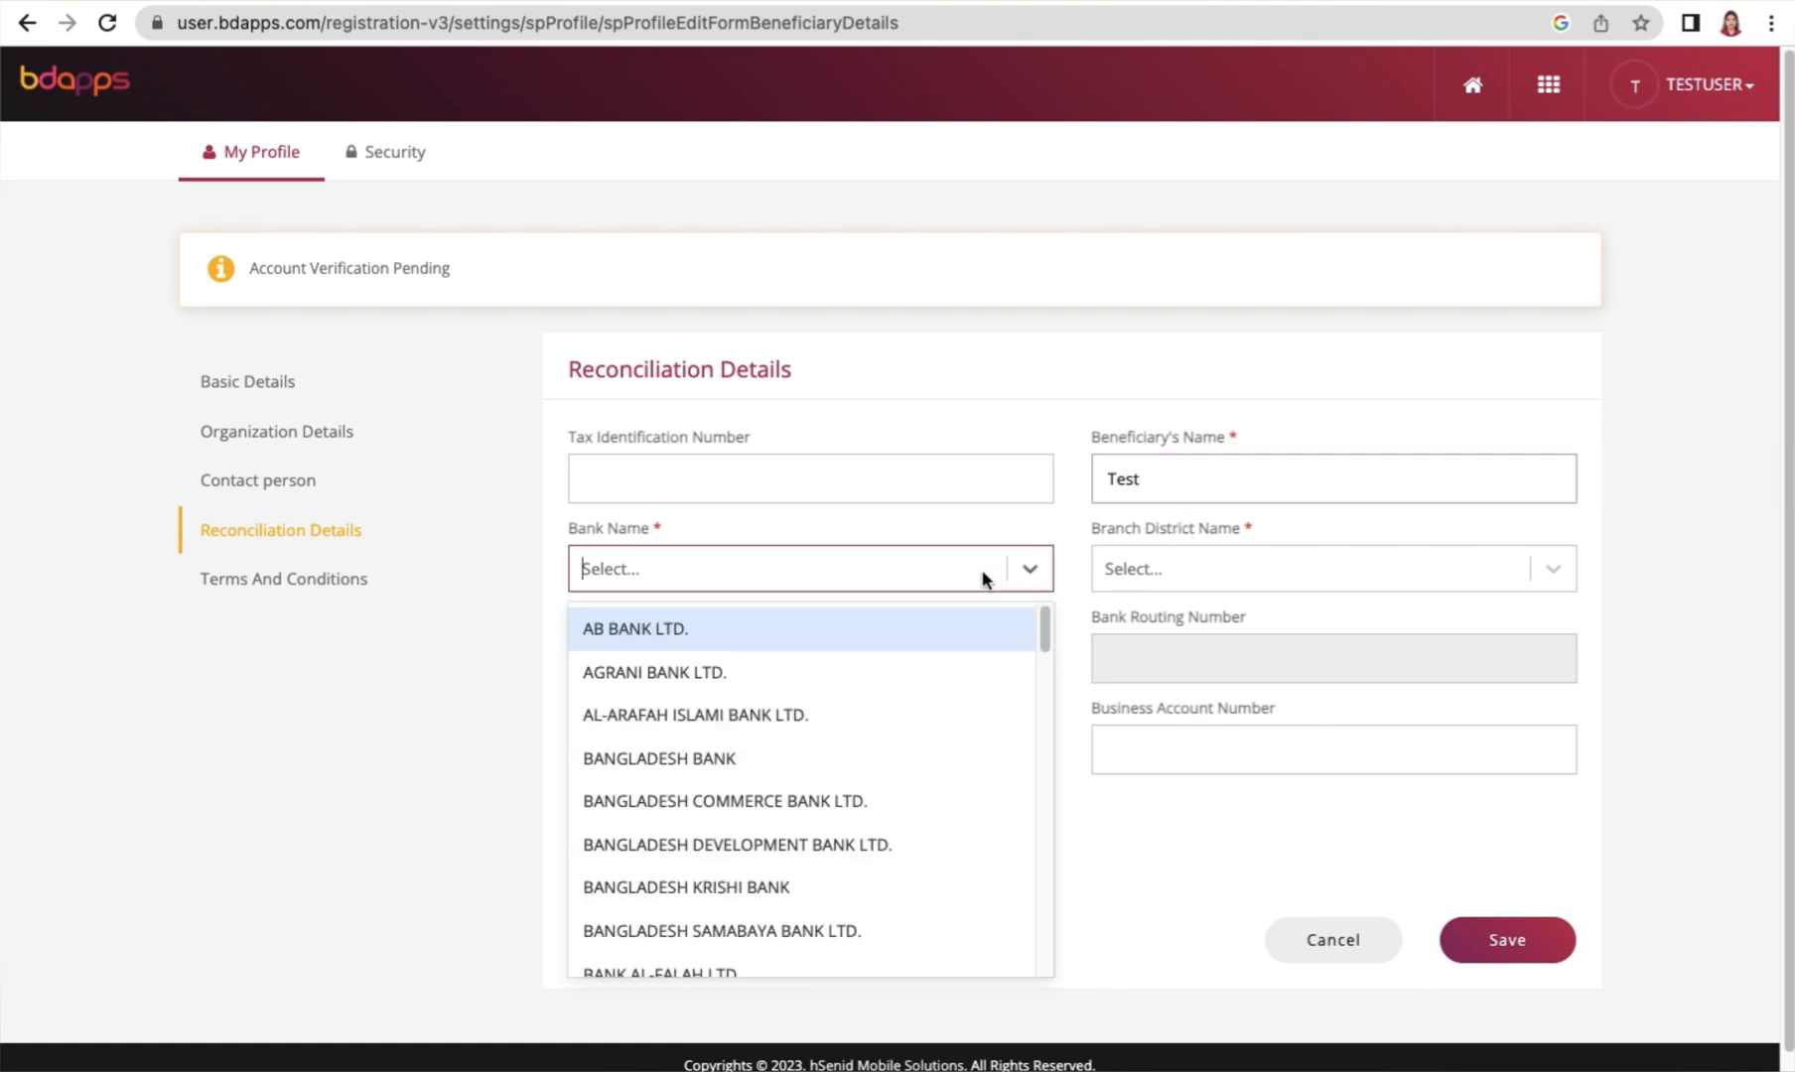
pyautogui.scroll(-10, 886, 747)
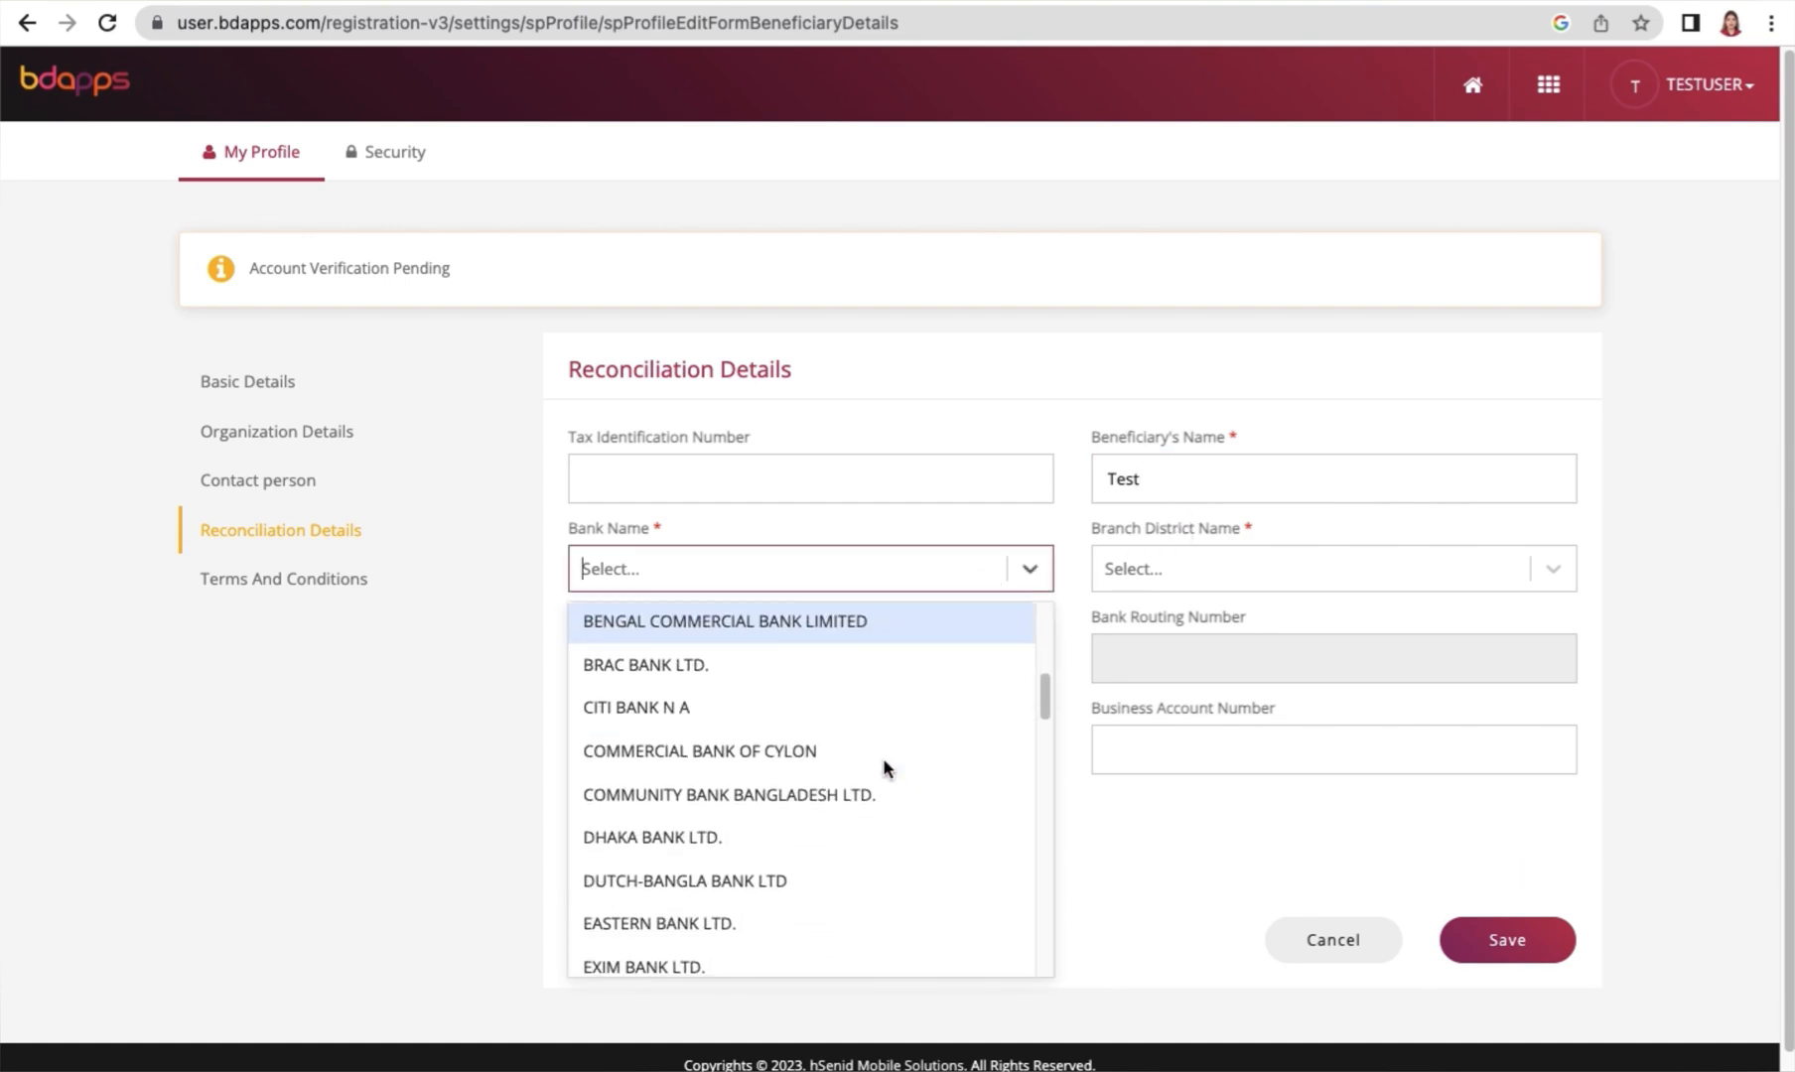
pyautogui.scroll(-9, 825, 862)
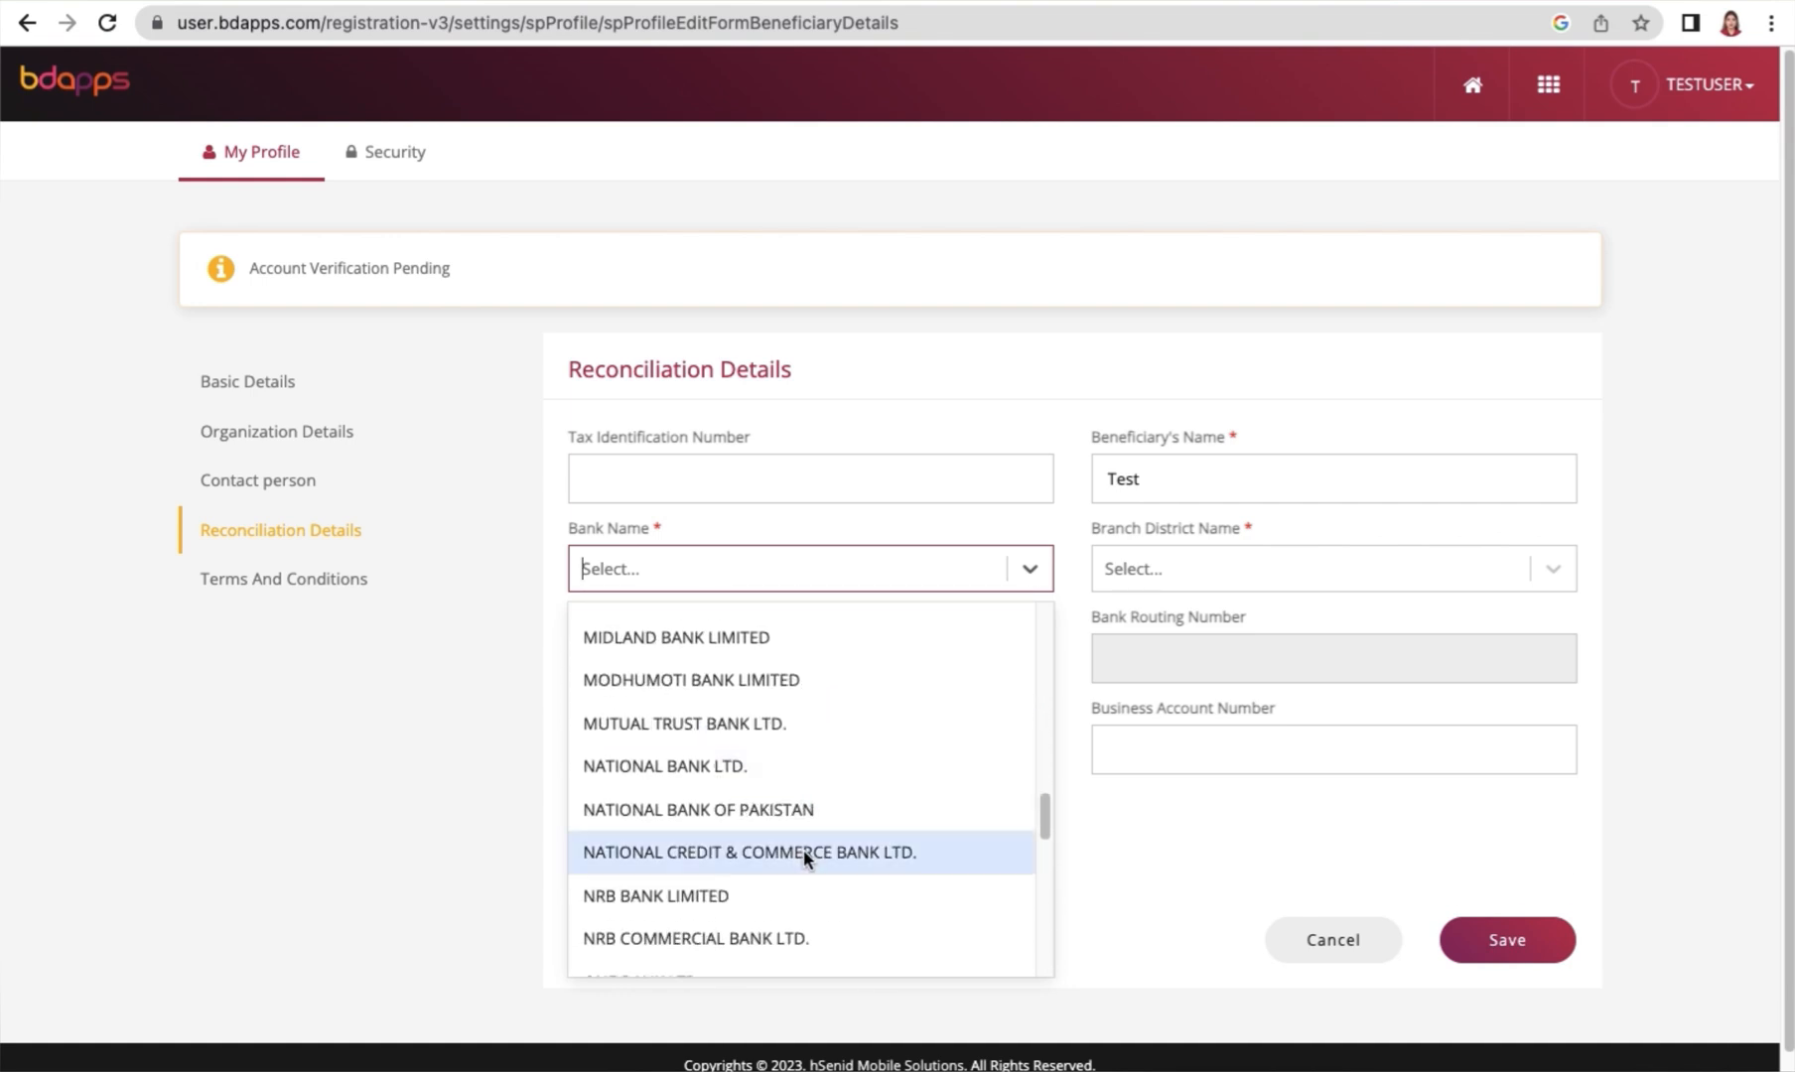
pyautogui.scroll(-4, 803, 854)
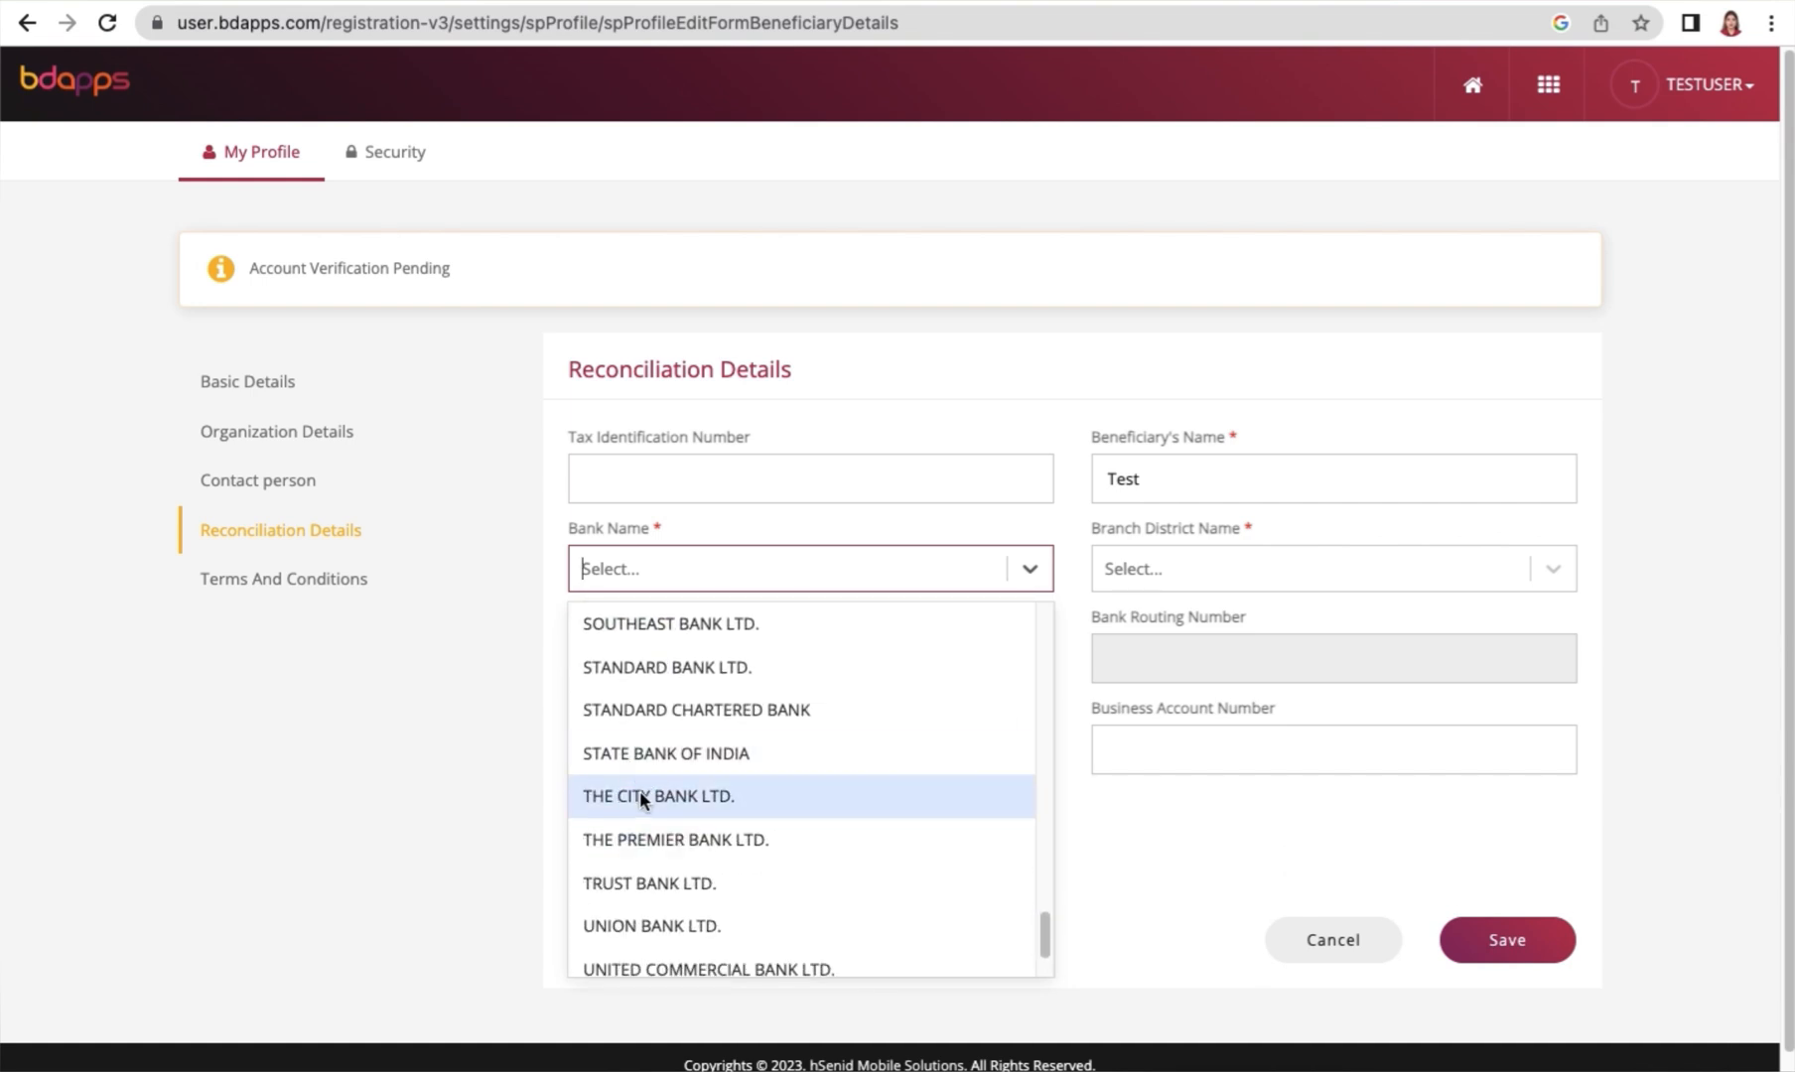
pyautogui.click(639, 796)
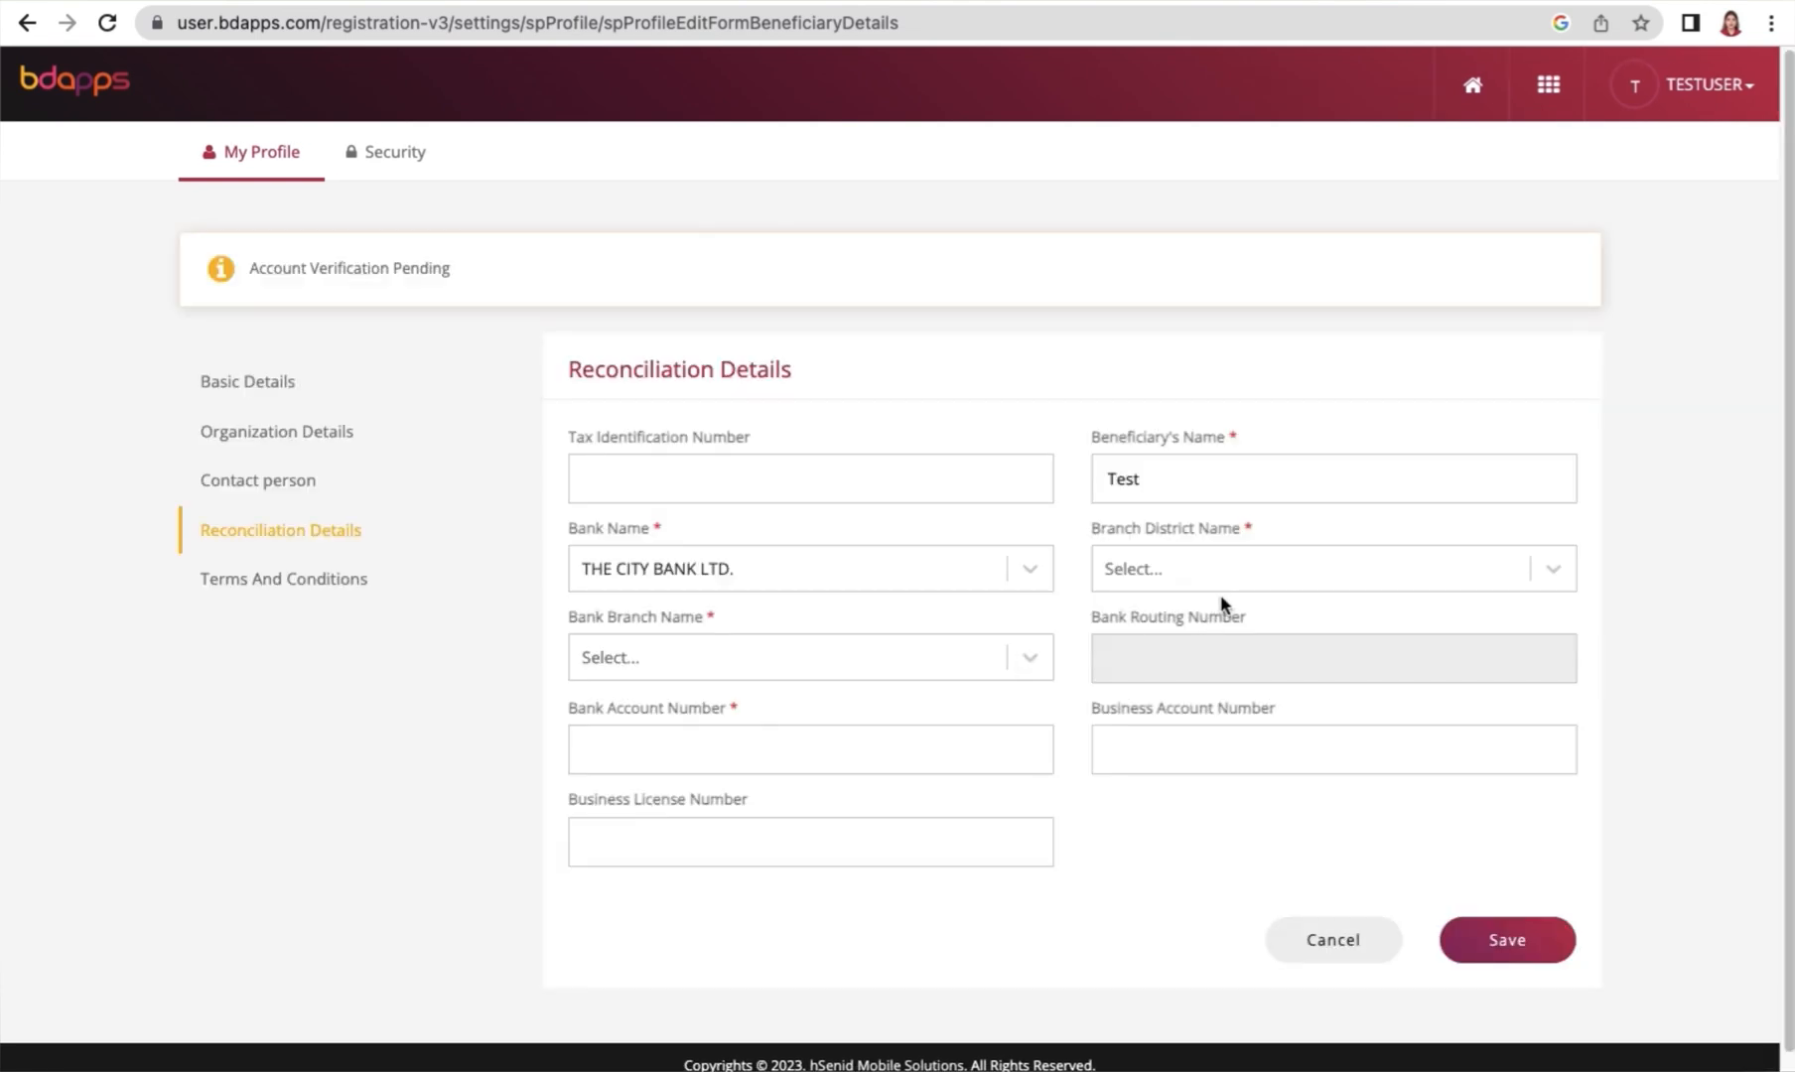
# Set the branch district to DHAKA-NORTH and the bank branch to GULSHAN MOHILA
pyautogui.click(1223, 573)
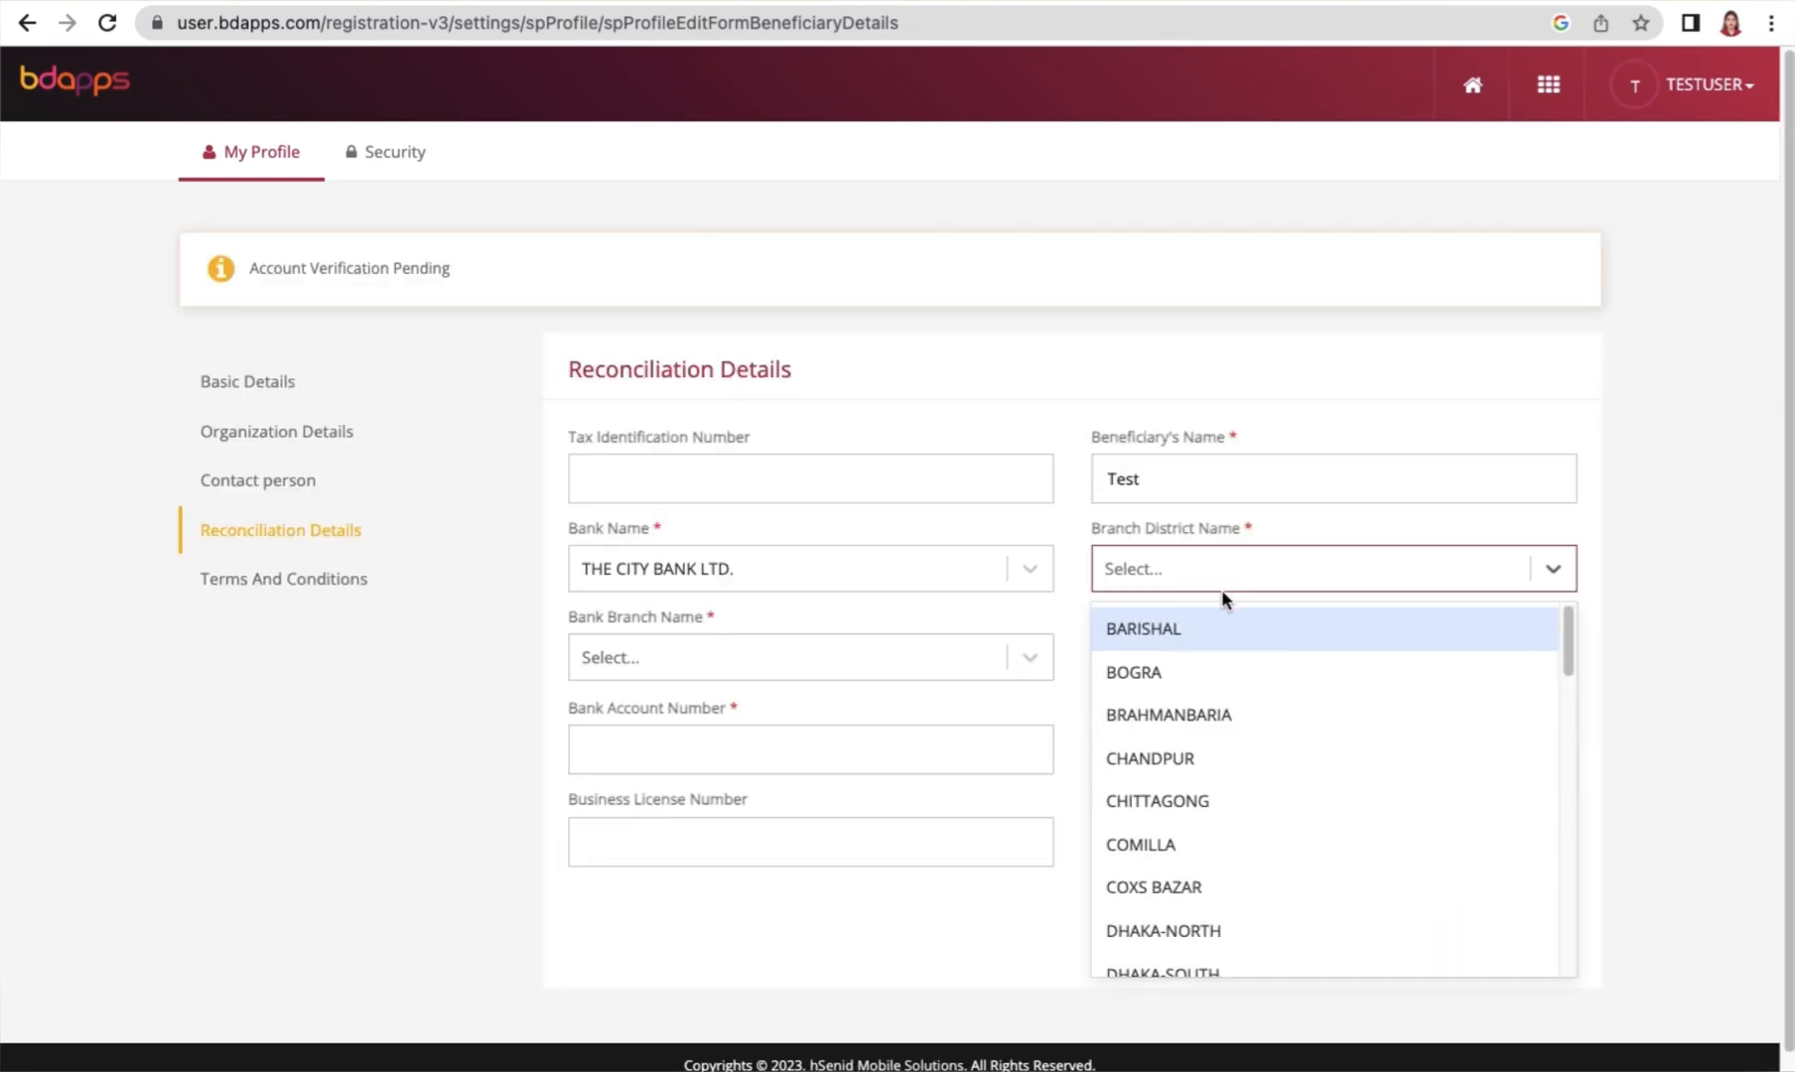
pyautogui.scroll(-1, 1194, 840)
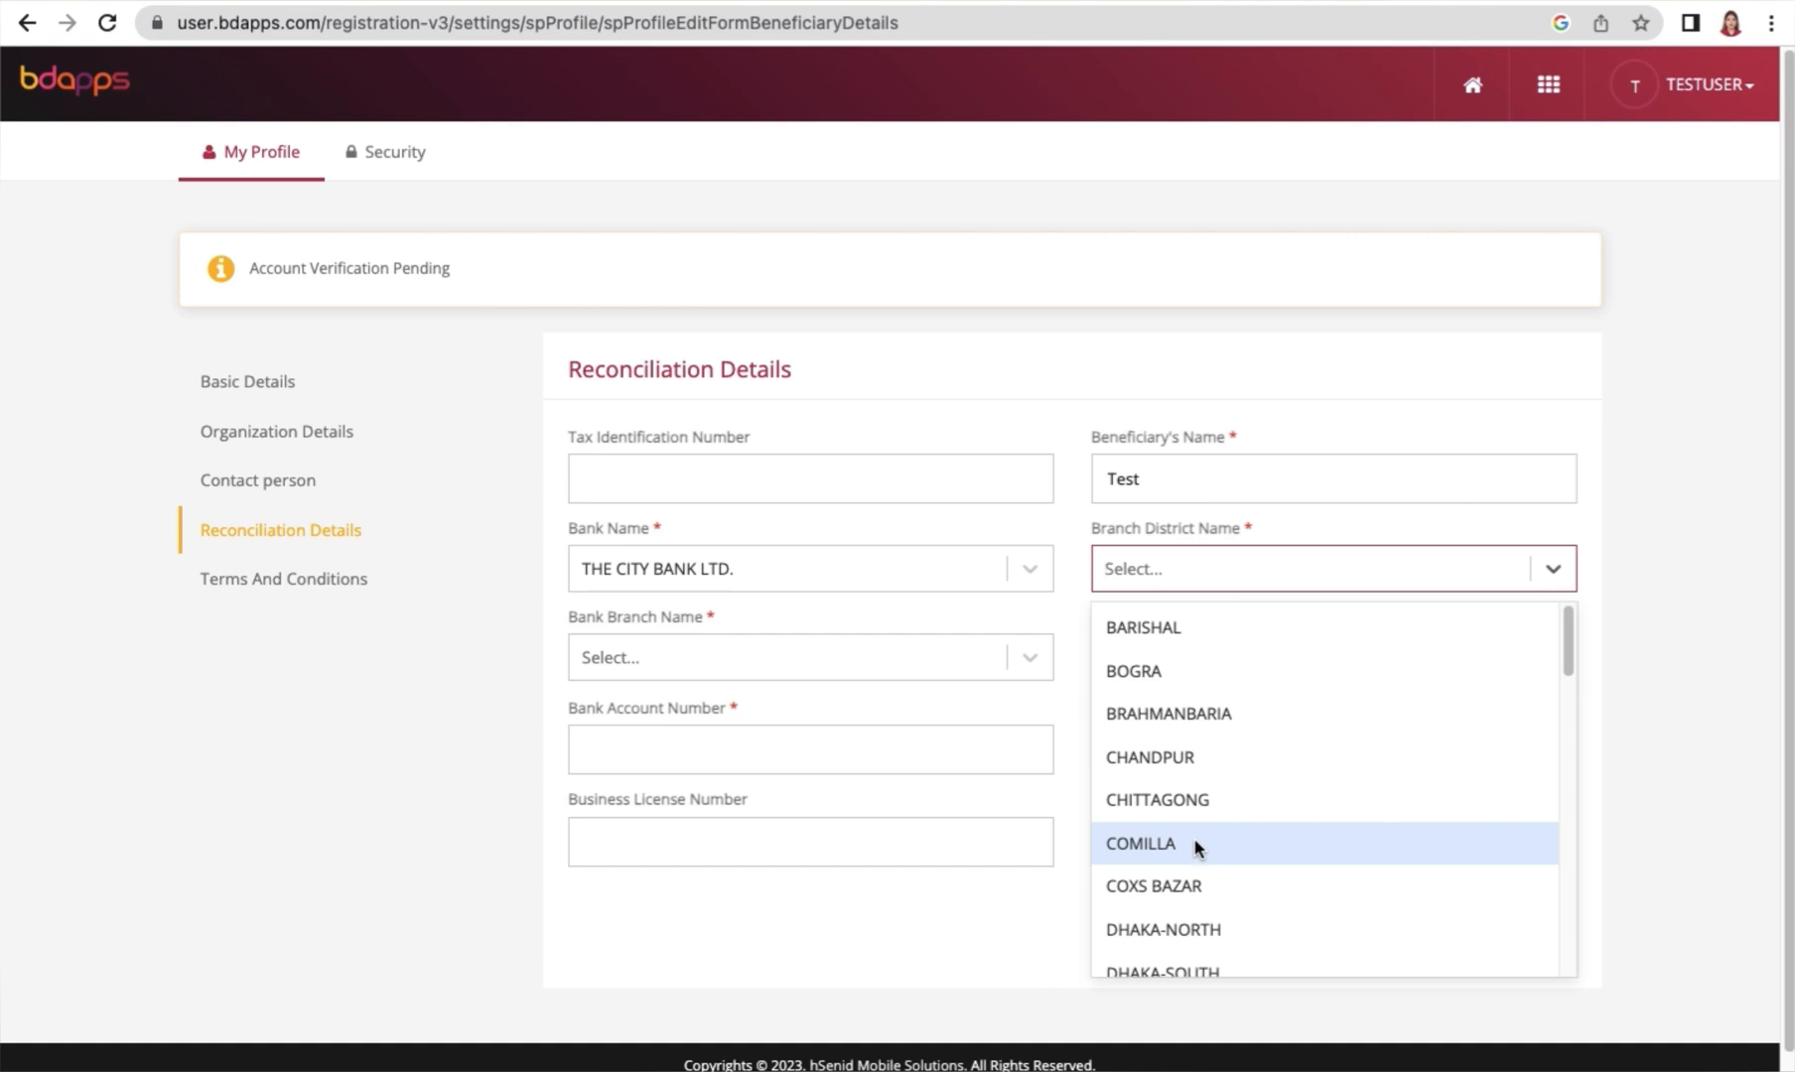
pyautogui.scroll(-1, 1195, 842)
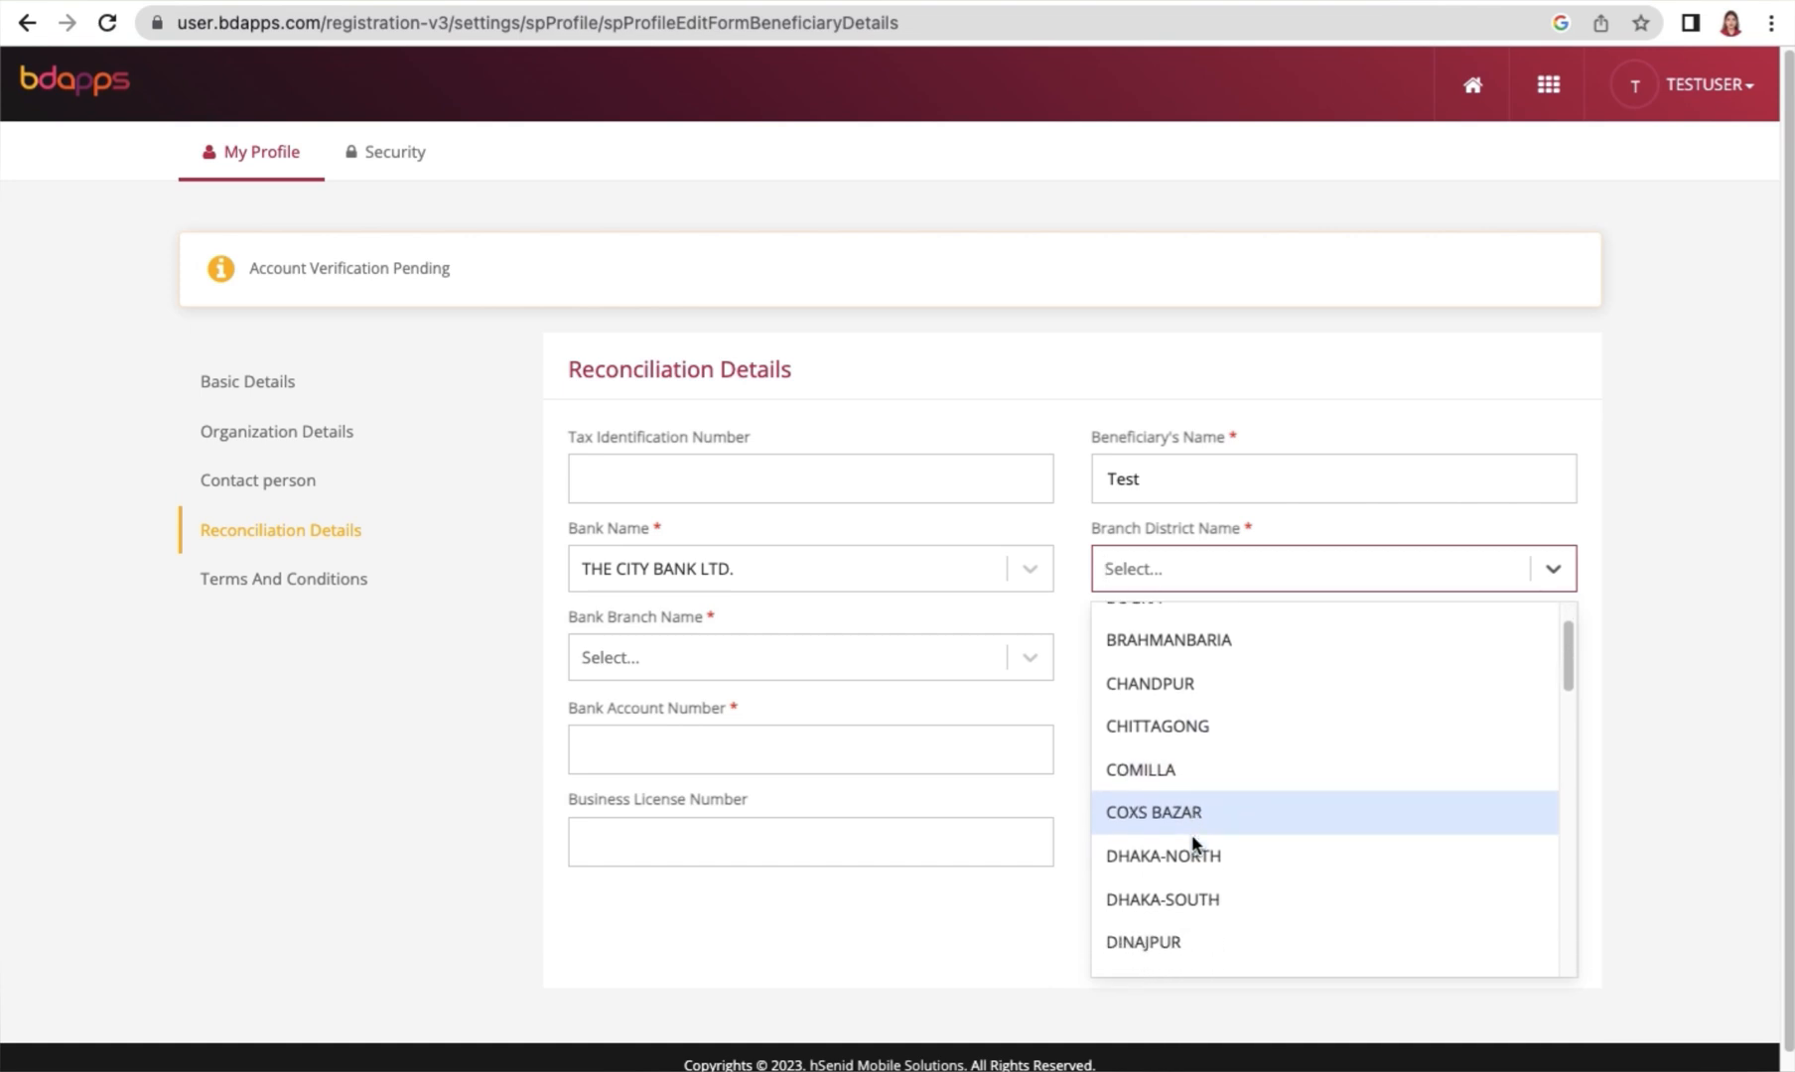
pyautogui.click(1199, 852)
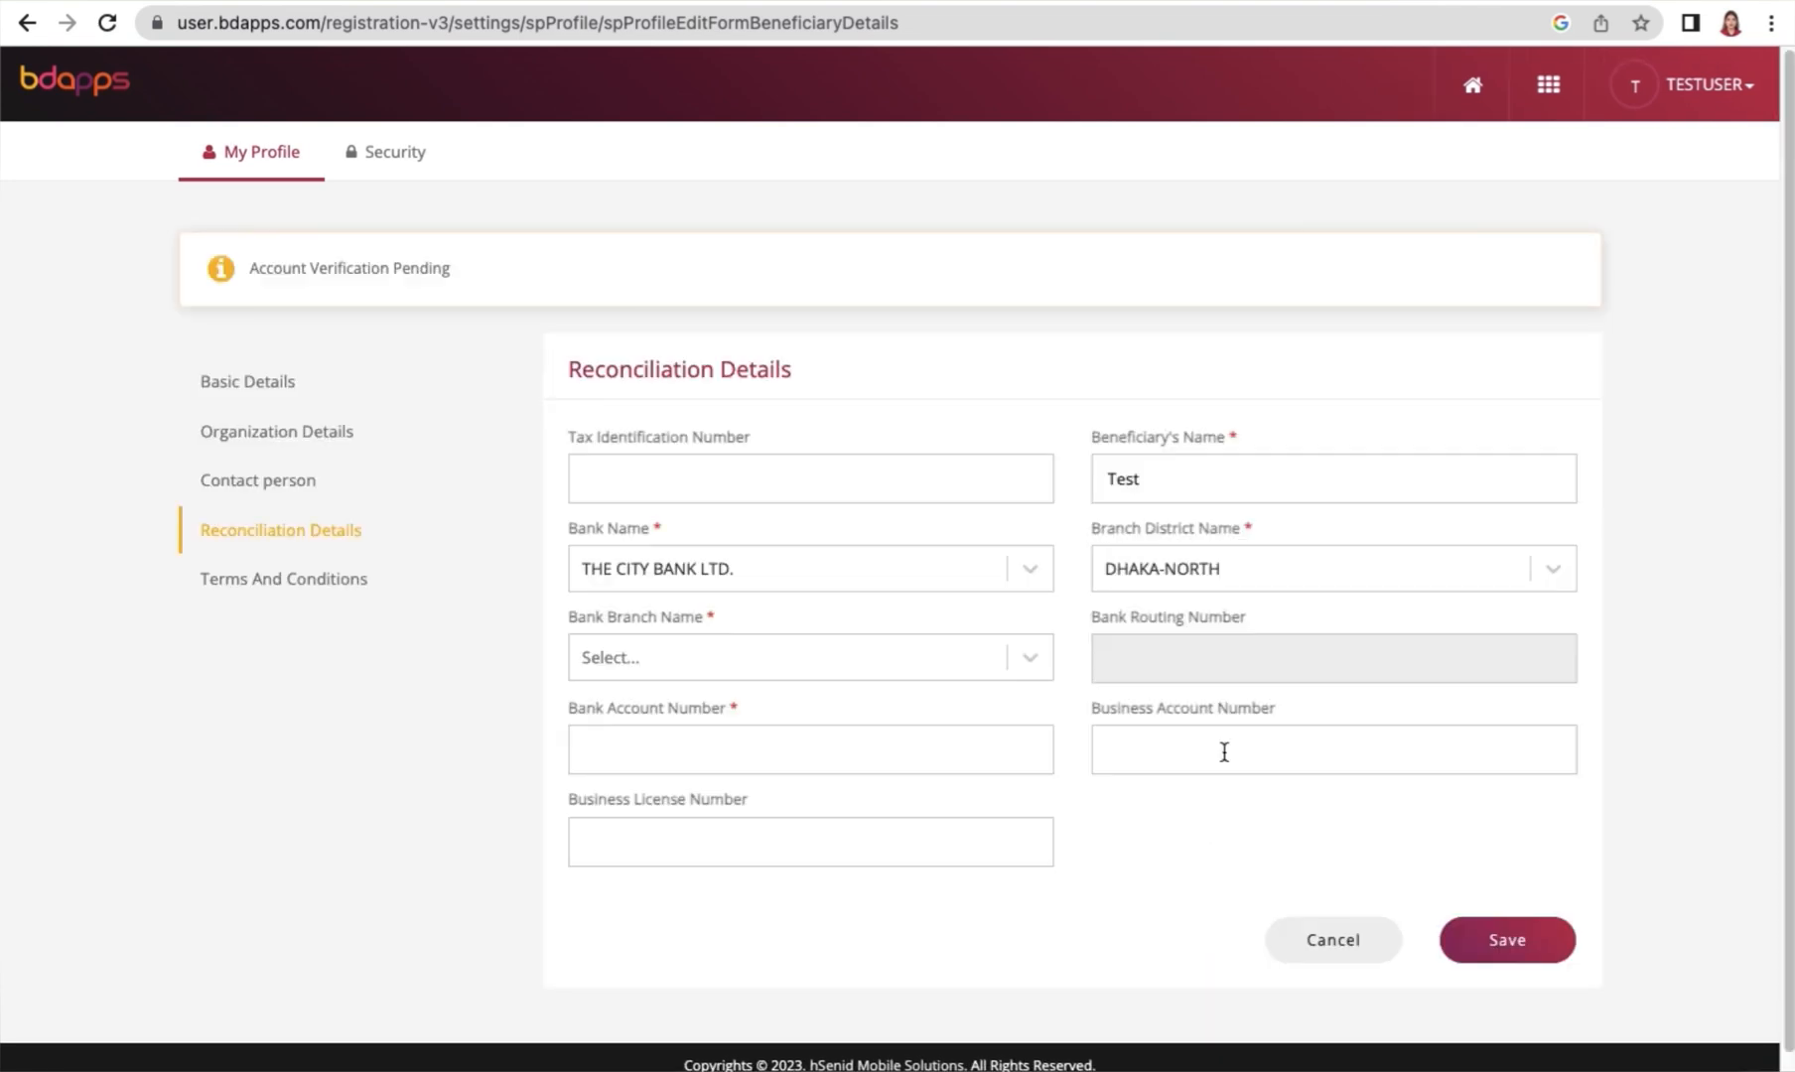
pyautogui.click(674, 658)
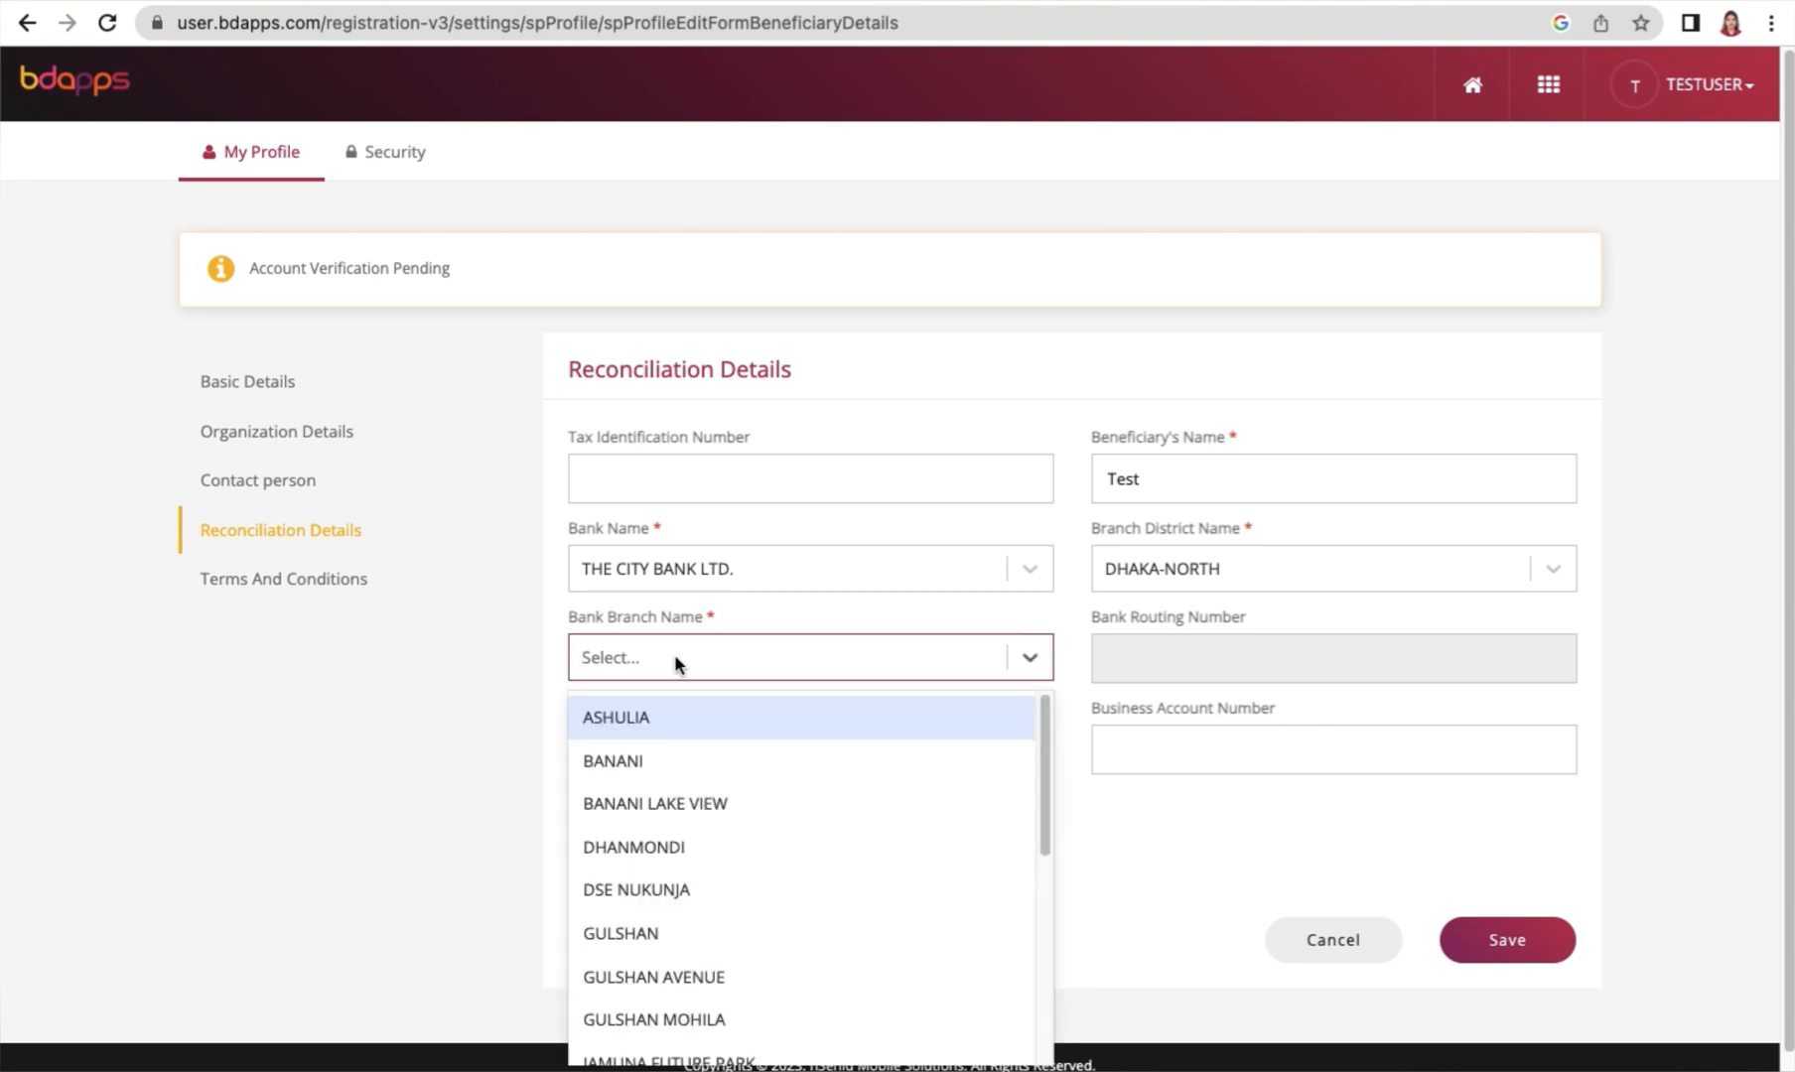
pyautogui.scroll(-1, 751, 850)
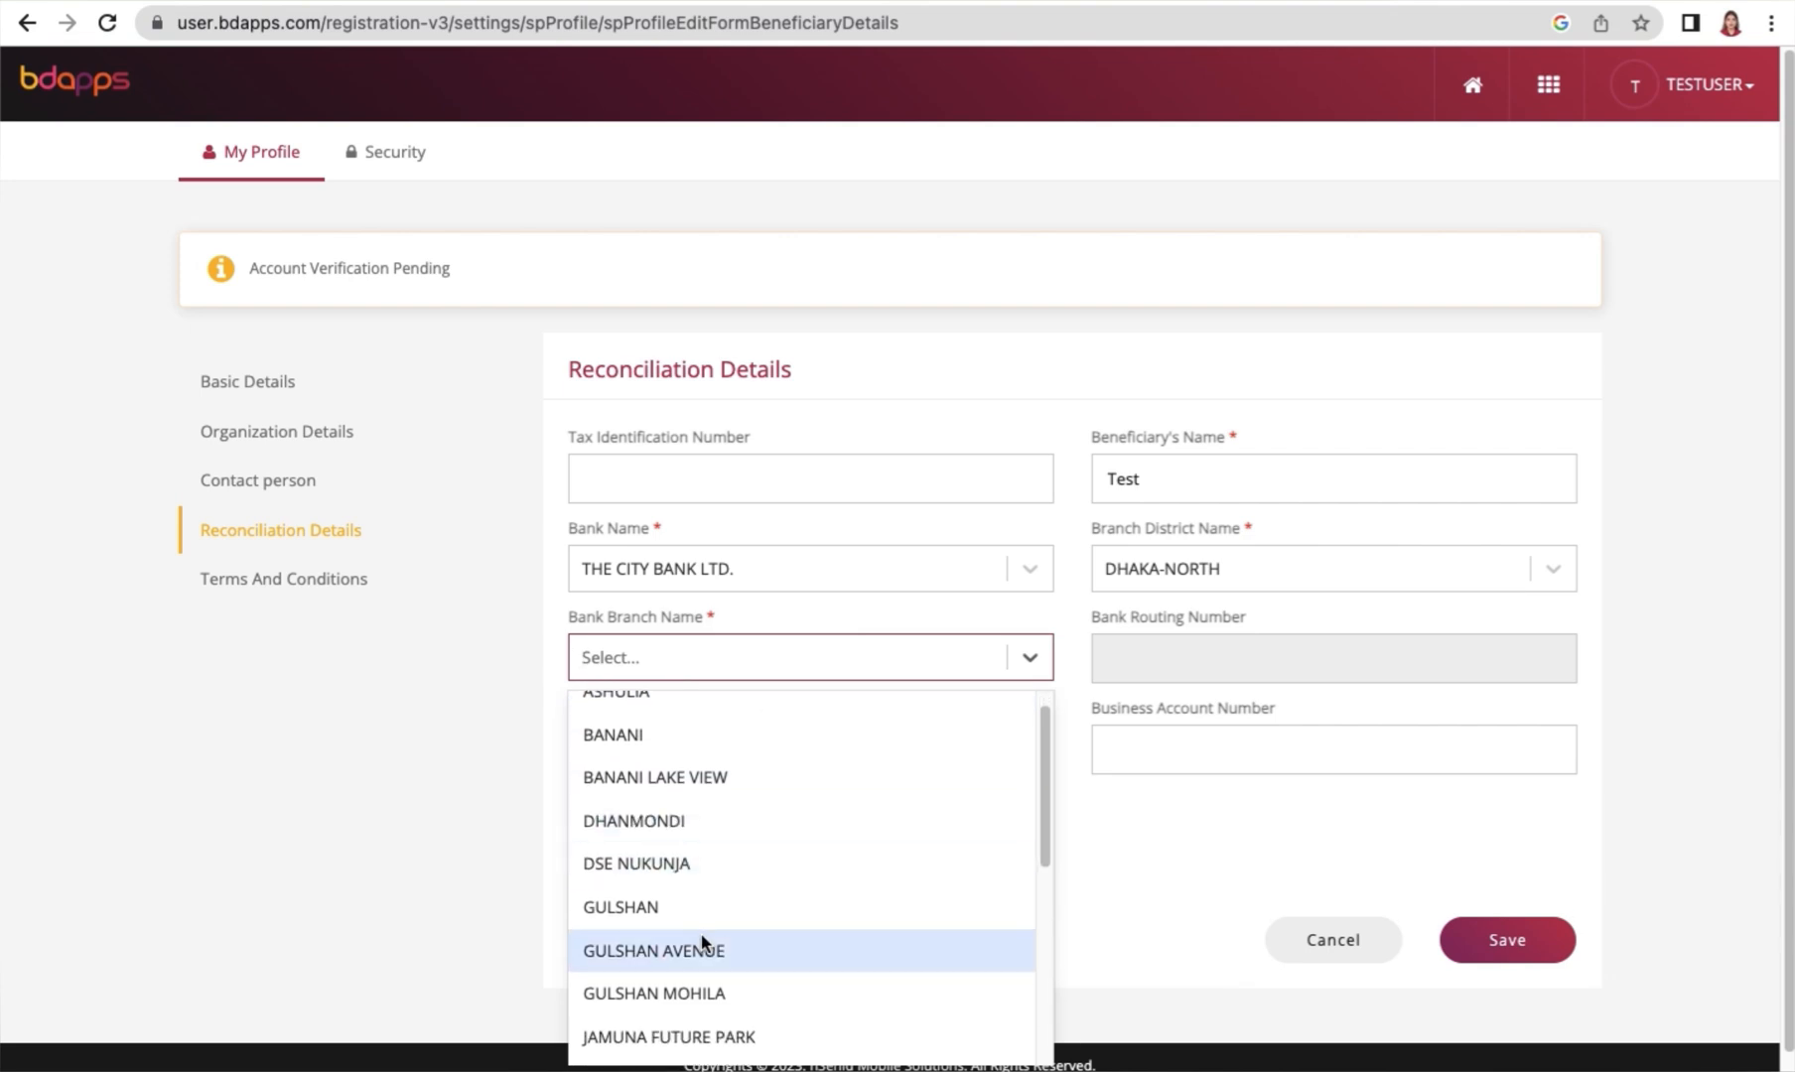
pyautogui.click(700, 992)
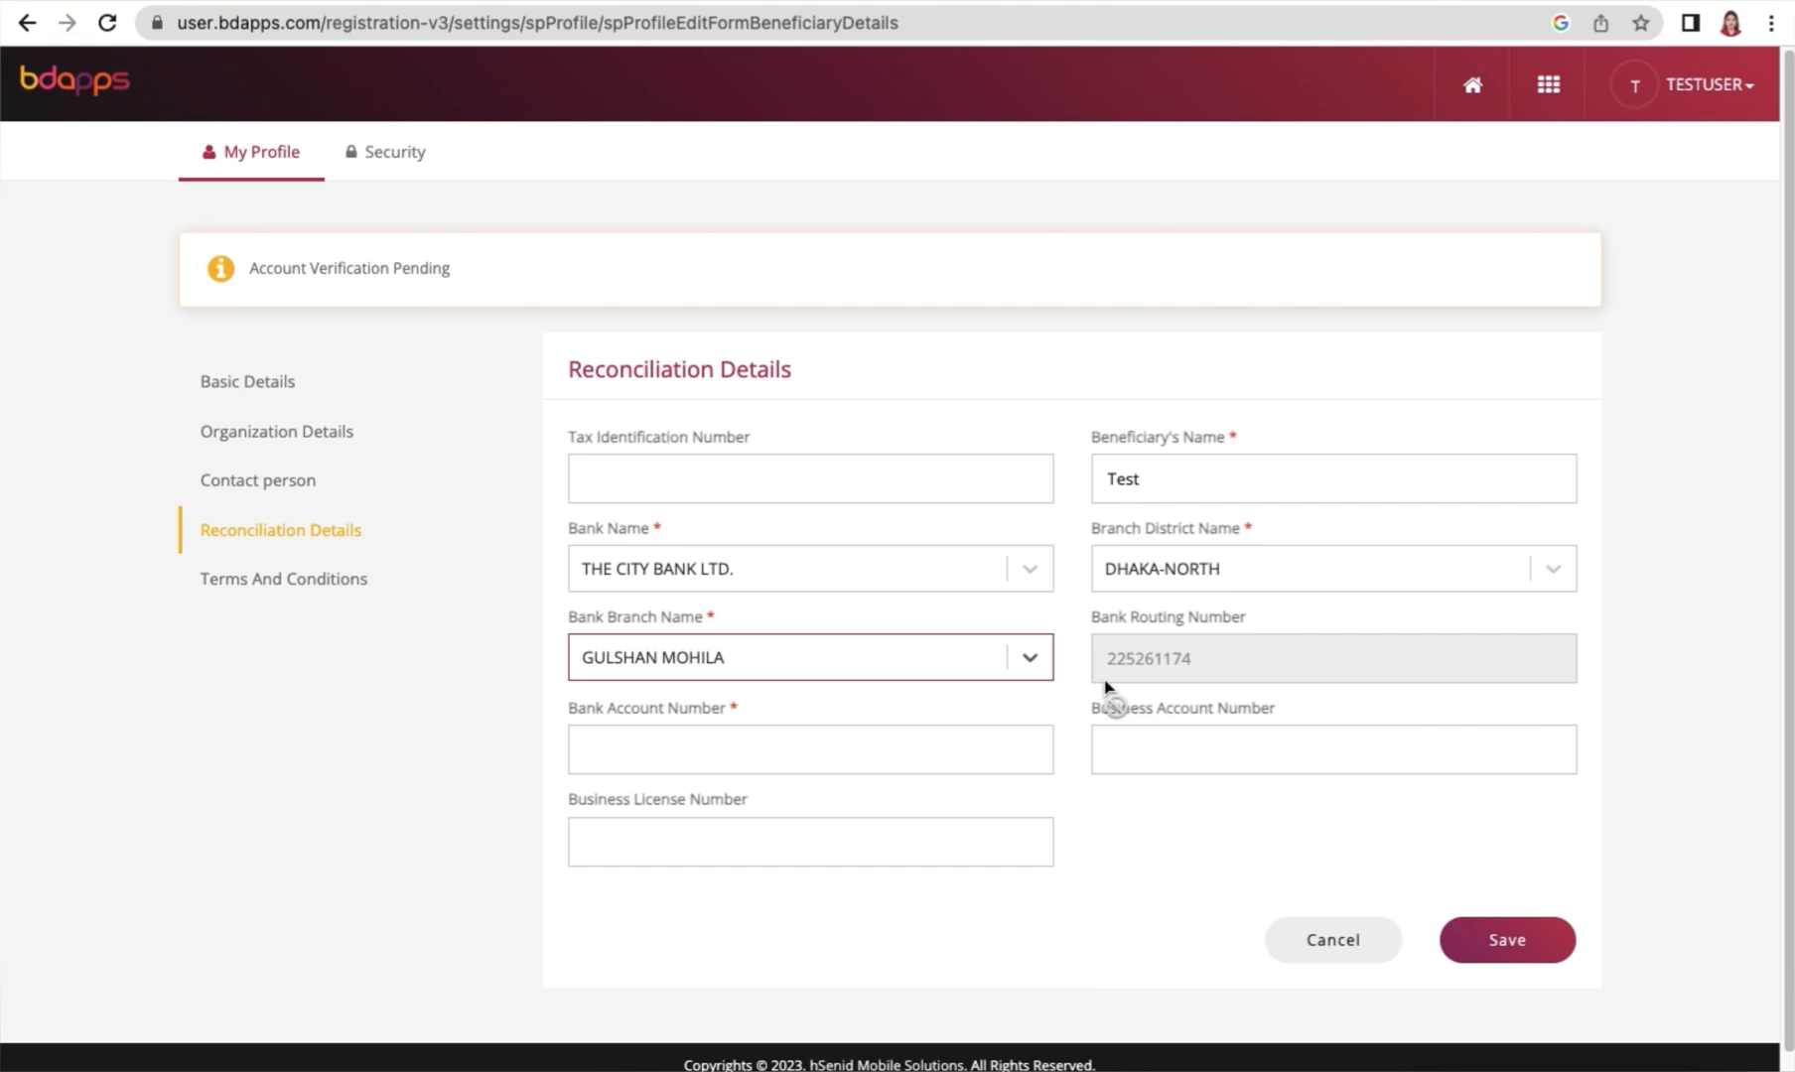
# Enter the bank account number and save the reconciliation details
pyautogui.click(650, 754)
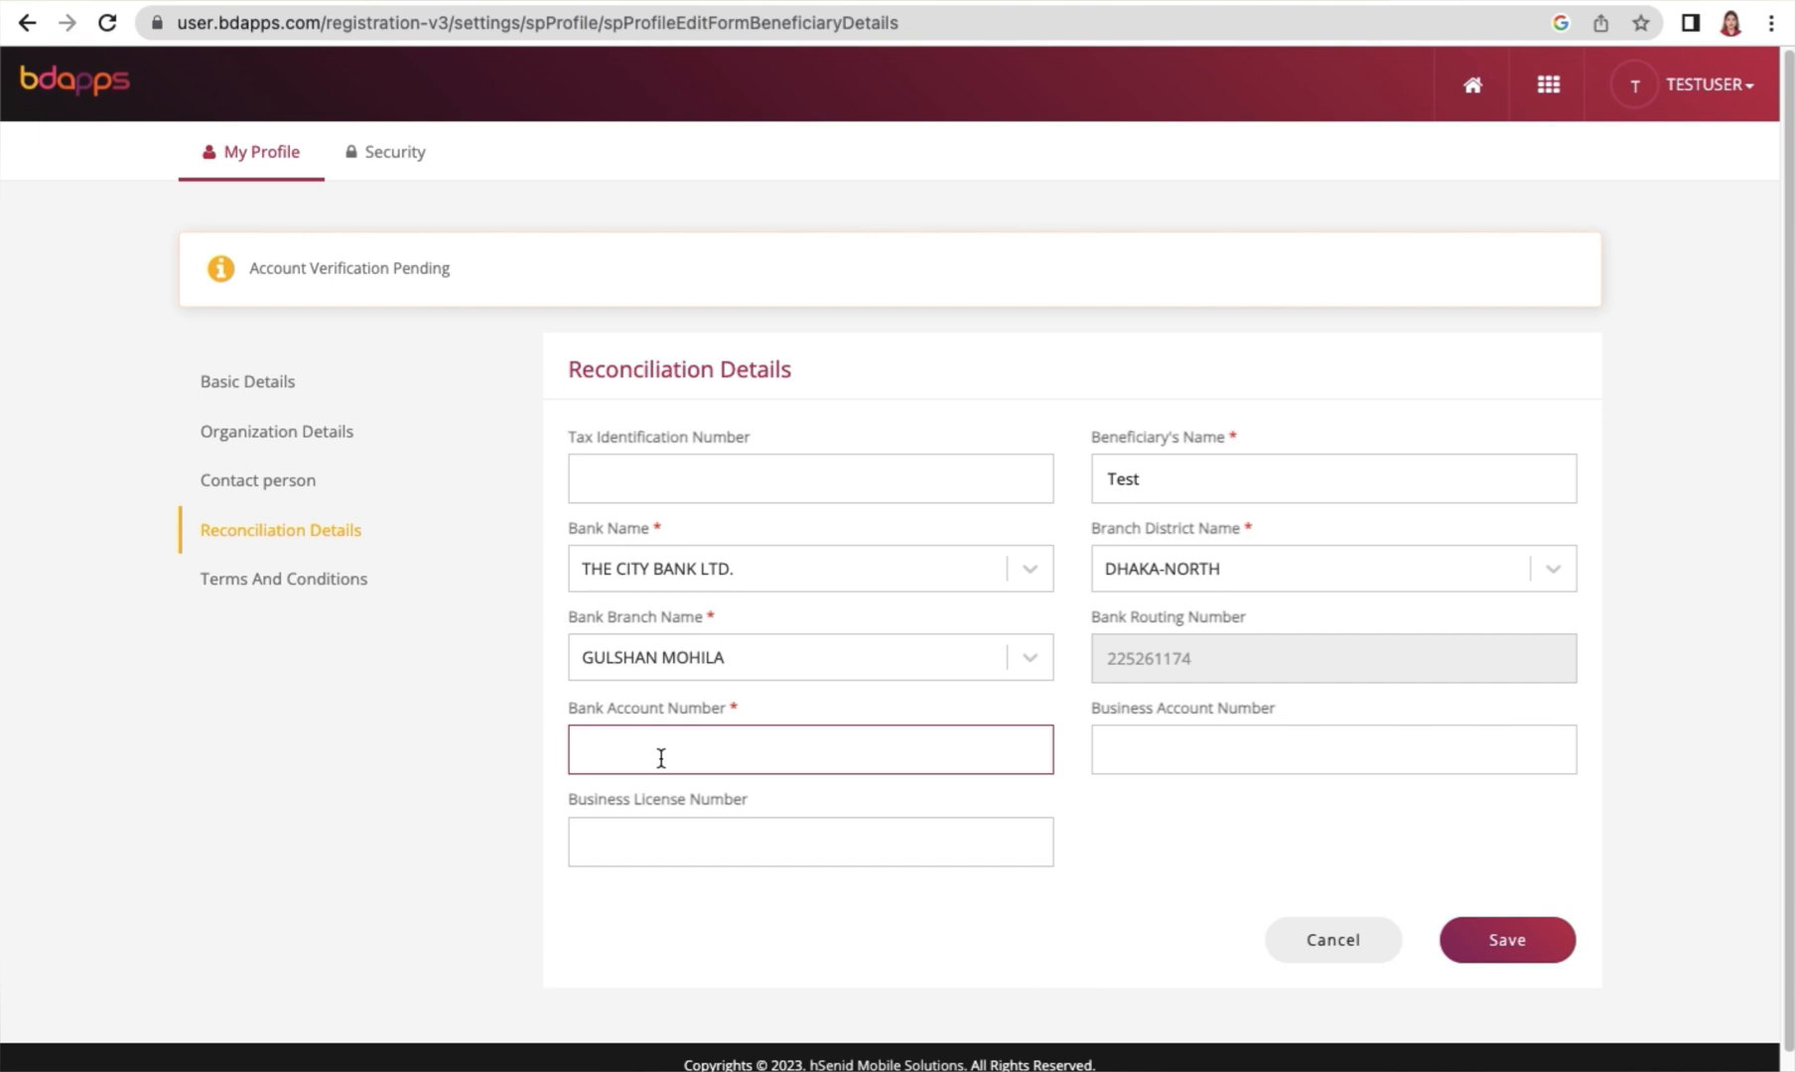
pyautogui.click(1496, 951)
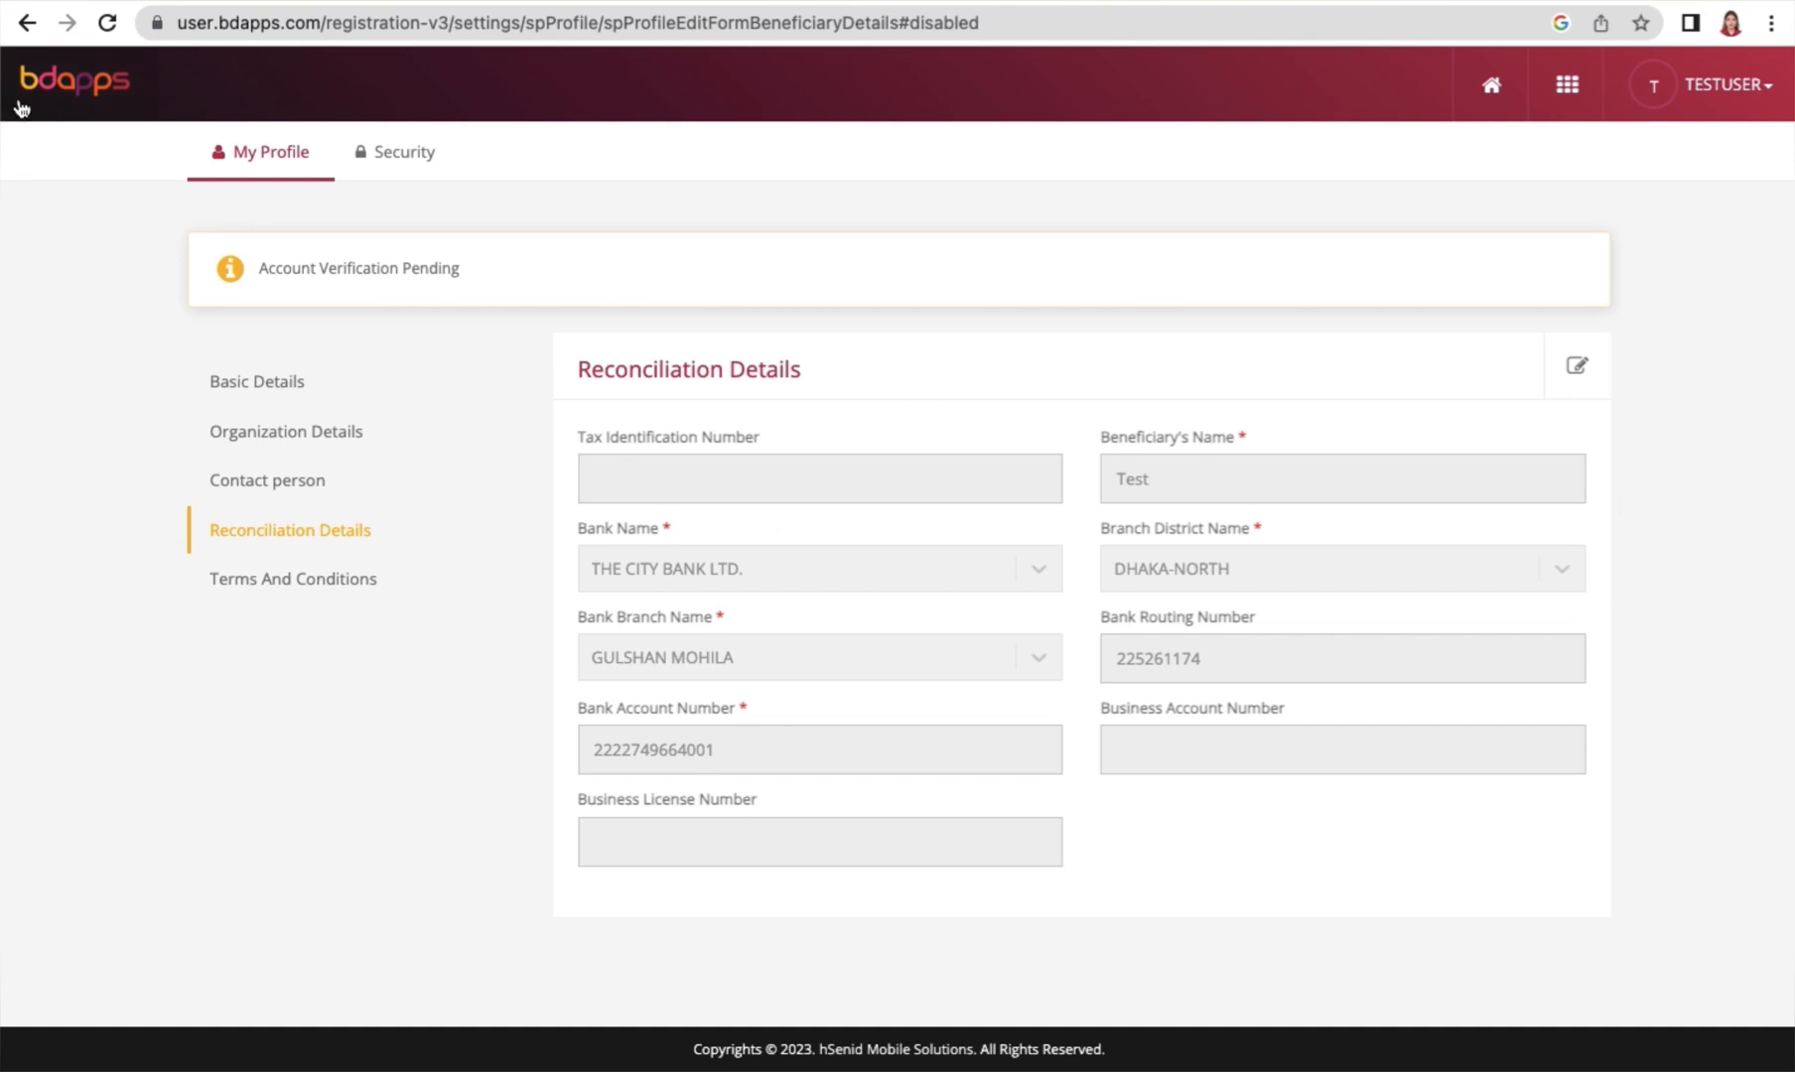
# Return from the profile settings to the bdapps home page
pyautogui.click(66, 77)
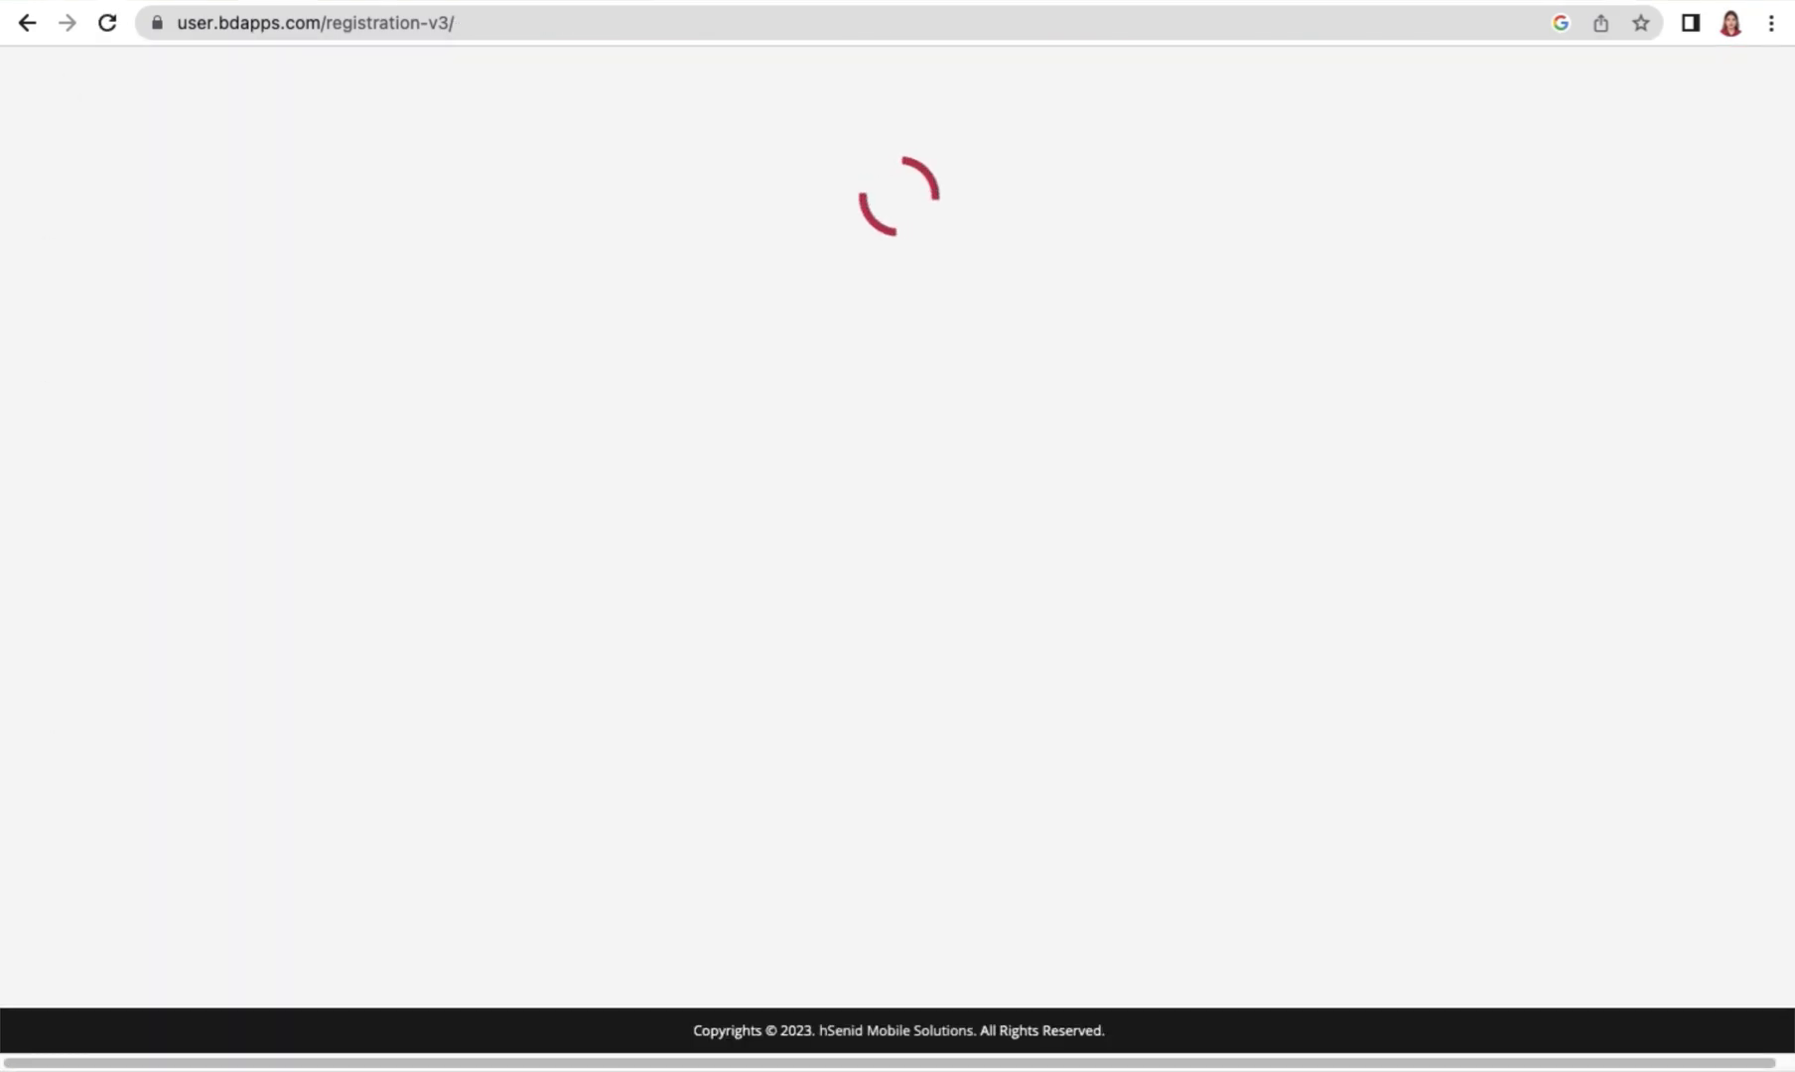